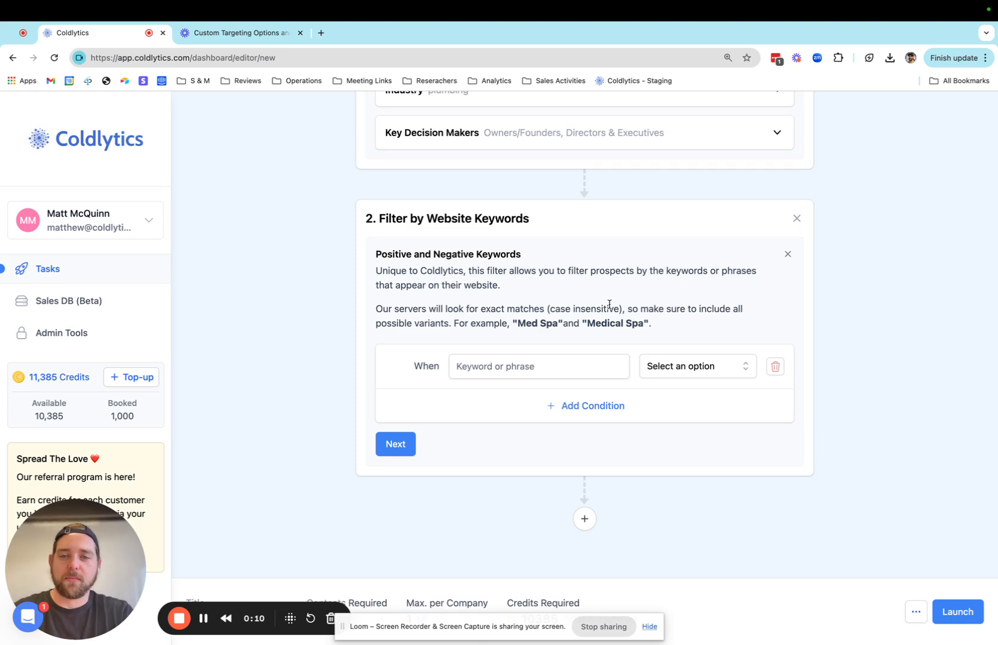
Add a website keyword condition requiring that "wholesale" does not appear.
{"action": "left_click", "coordinate": [537, 361]}
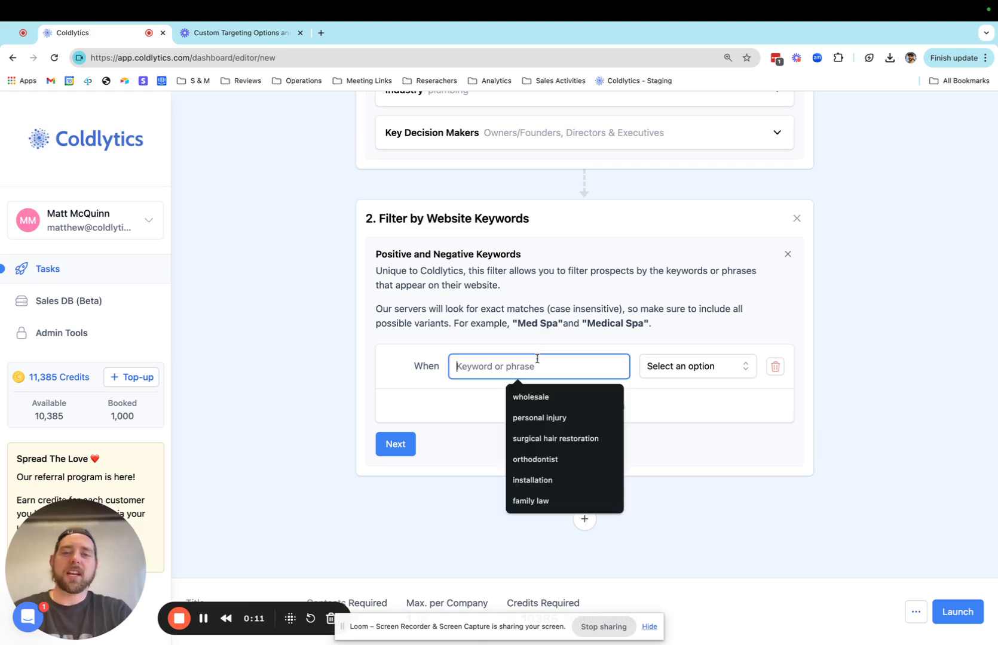
{"action": "left_click", "coordinate": [423, 368]}
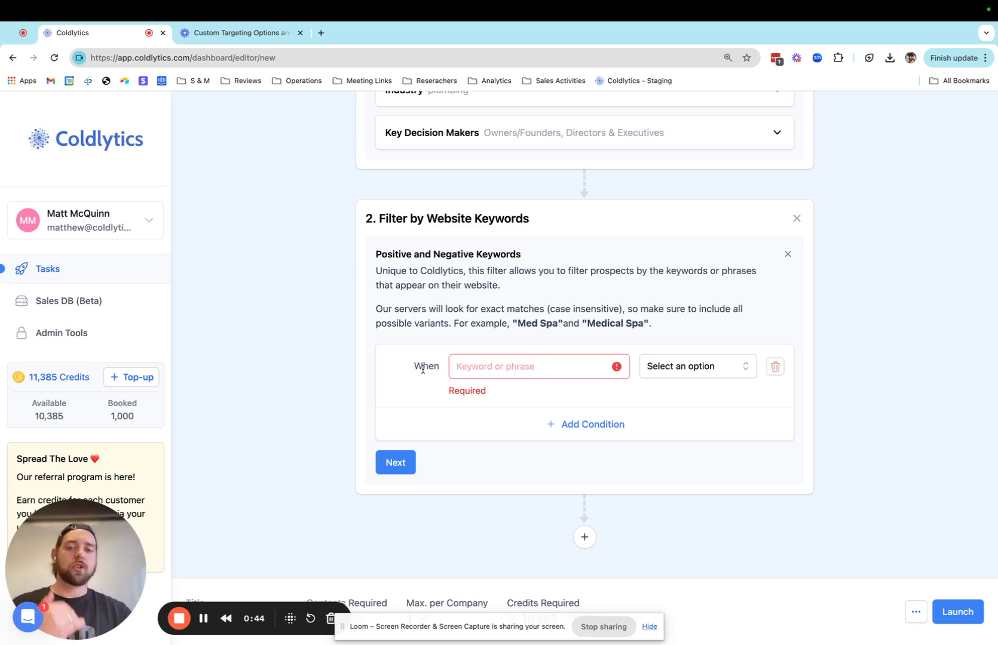
{"action": "left_click", "coordinate": [516, 369]}
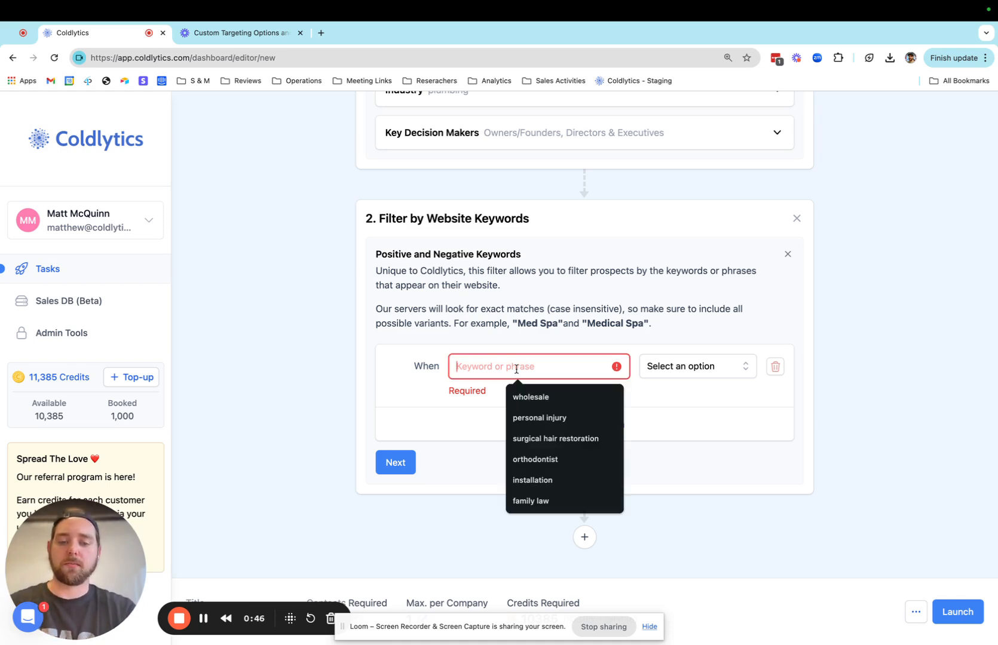
{"action": "left_click", "coordinate": [530, 397]}
{"action": "left_click", "coordinate": [670, 372]}
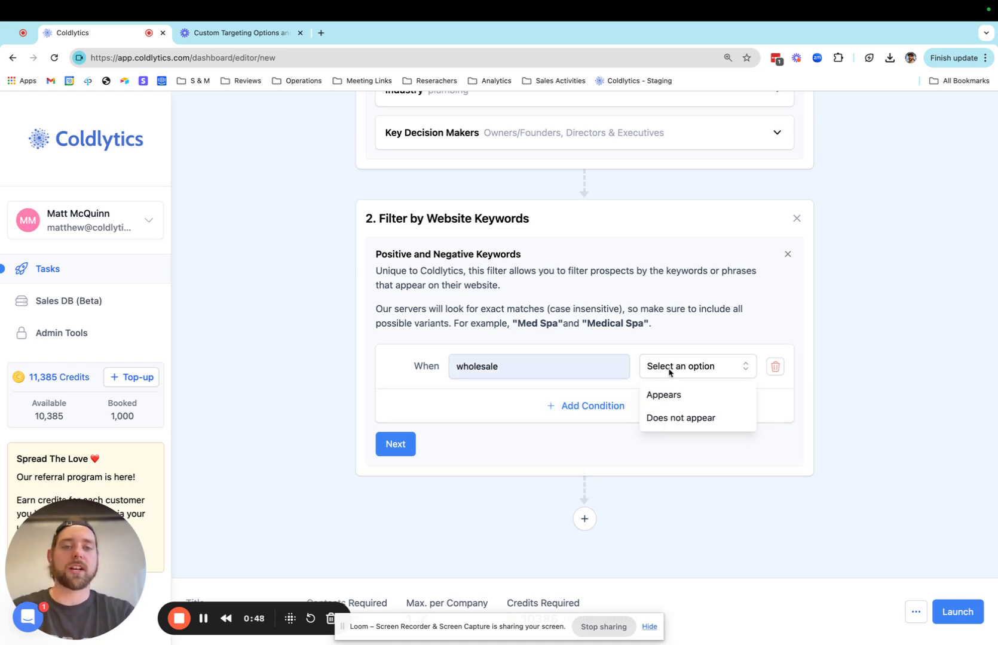
{"action": "left_click", "coordinate": [680, 417]}
Add an And condition requiring that "install" appears on the website, and save the keyword filter.
{"action": "left_click", "coordinate": [615, 412]}
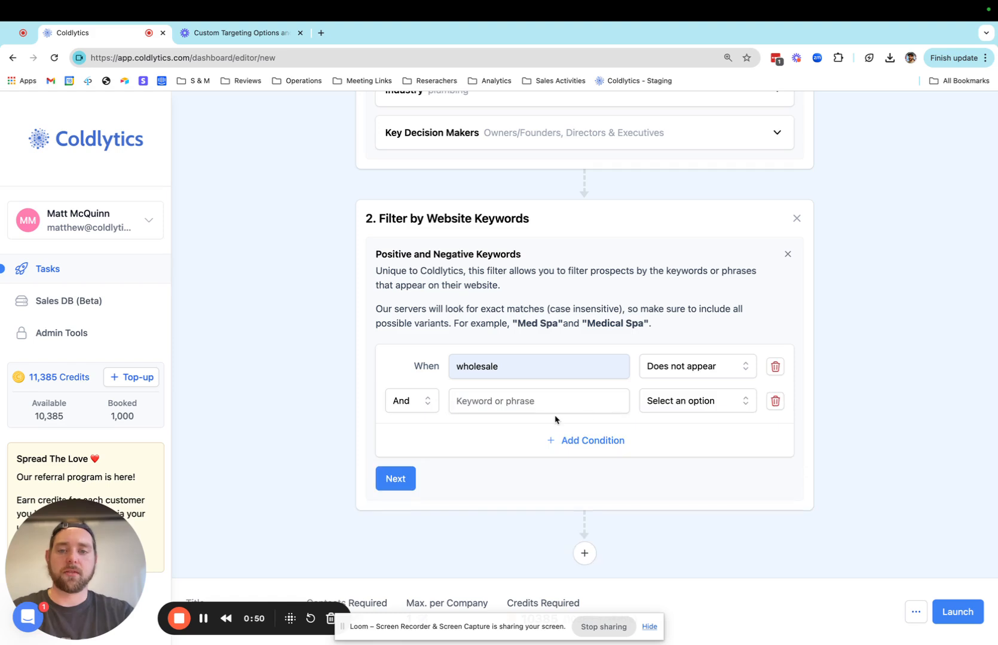
{"action": "left_click", "coordinate": [554, 405]}
{"action": "type", "text": "install"}
{"action": "left_click", "coordinate": [728, 409]}
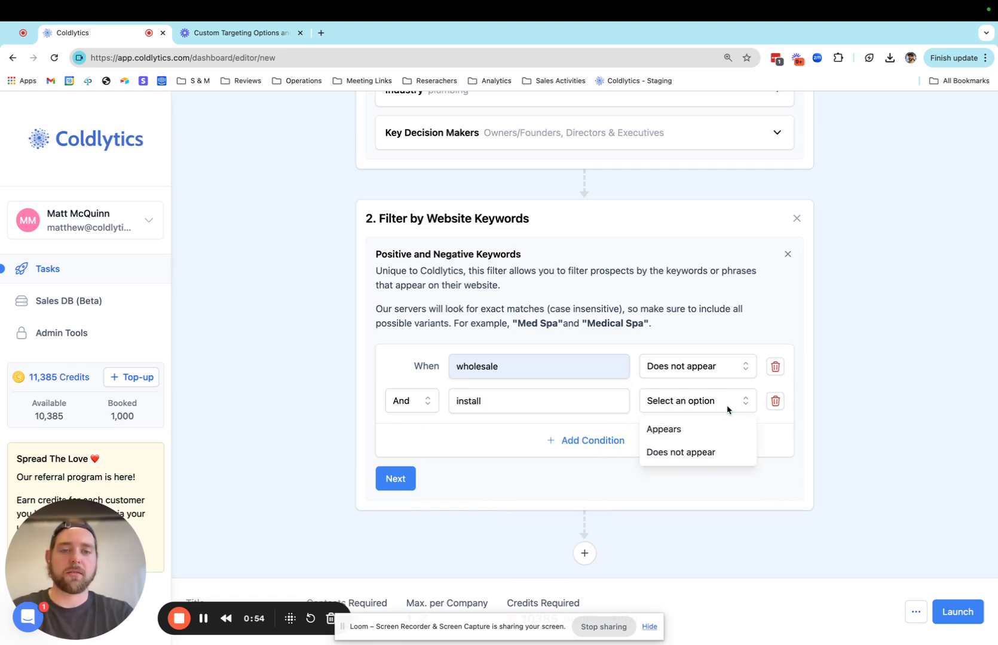
{"action": "left_click", "coordinate": [717, 430]}
{"action": "left_click", "coordinate": [397, 480]}
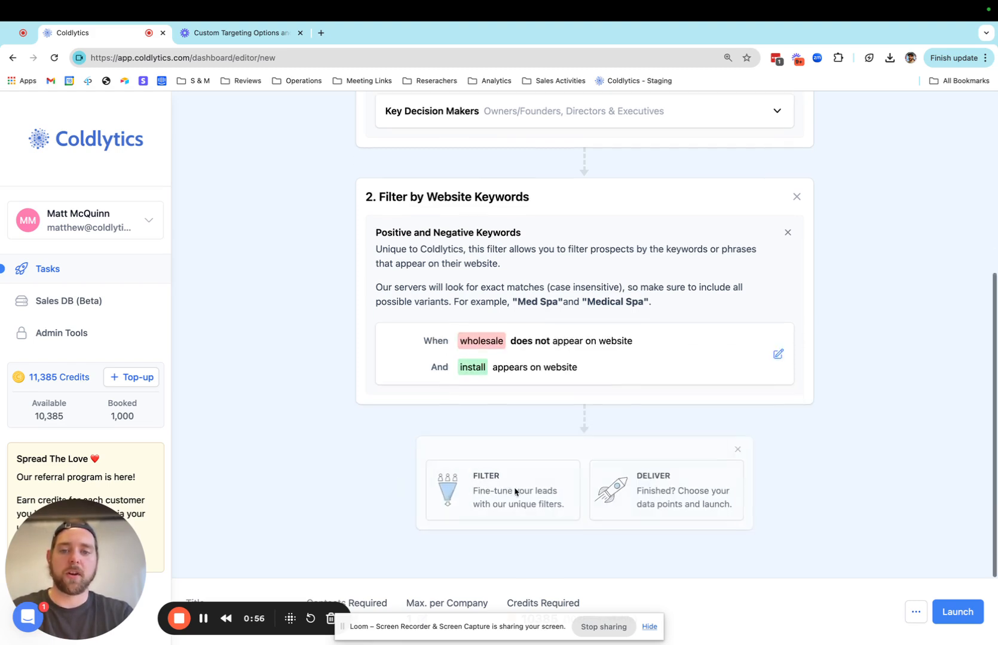
Edit the keyword filter to add an Or condition that "book now" appears, and save it.
{"action": "left_click", "coordinate": [778, 355]}
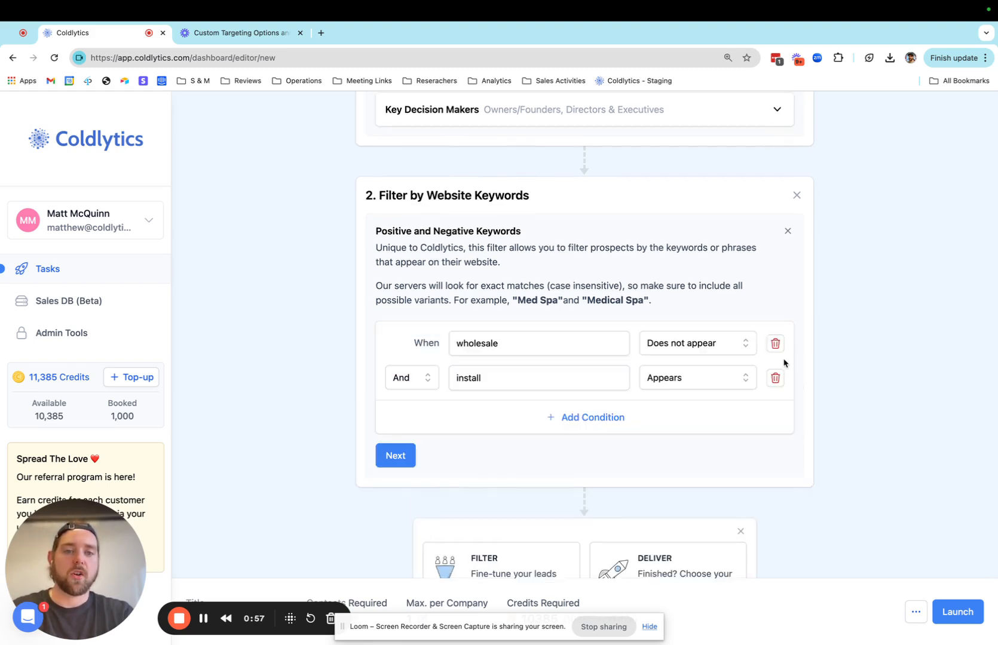
{"action": "left_click", "coordinate": [560, 433]}
{"action": "left_click", "coordinate": [512, 423]}
{"action": "type", "text": "book now"}
{"action": "left_click", "coordinate": [418, 413]}
{"action": "left_click", "coordinate": [419, 466]}
{"action": "left_click", "coordinate": [692, 419]}
{"action": "left_click", "coordinate": [683, 442]}
{"action": "left_click", "coordinate": [388, 497]}
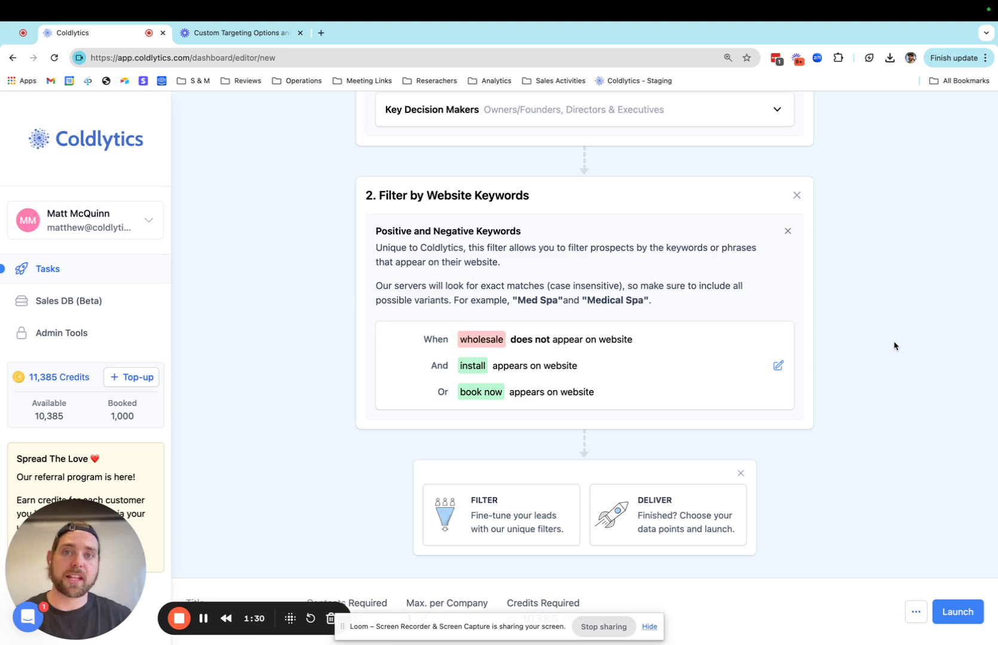
Replace the website keywords filter with a Revenue filter ranging from $500K to $5M.
{"action": "scroll", "coordinate": [894, 346], "scroll_direction": "up", "scroll_amount": 5}
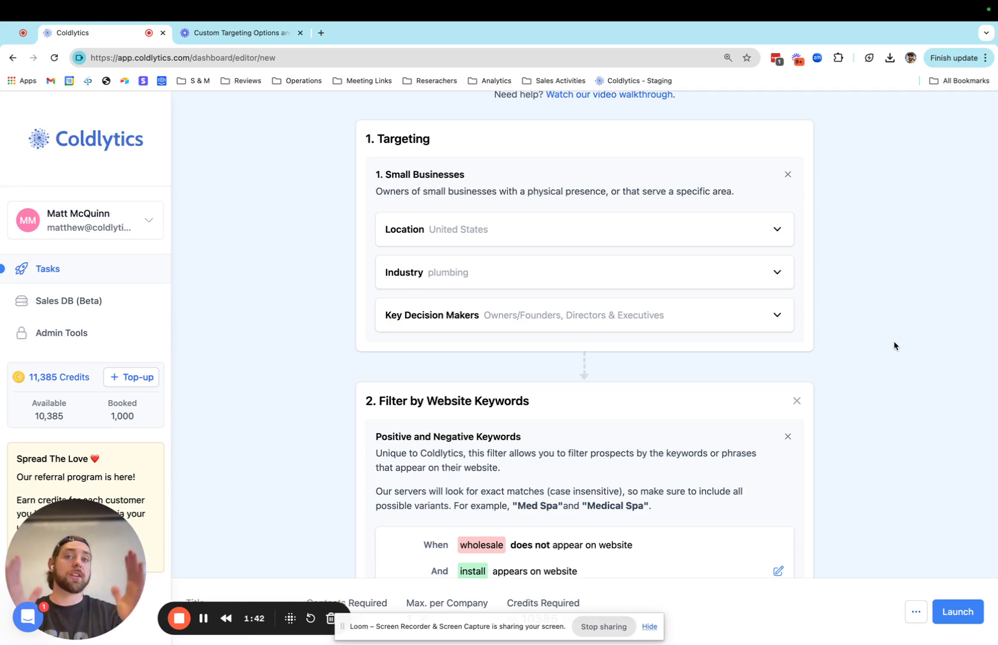
{"action": "scroll", "coordinate": [894, 346], "scroll_direction": "down", "scroll_amount": 5}
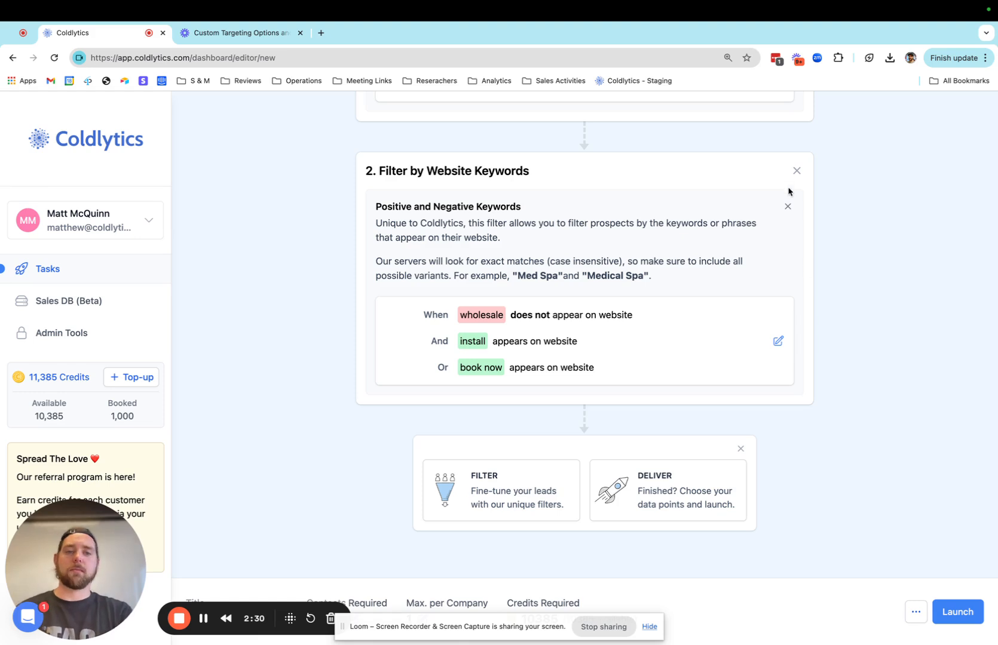
{"action": "left_click", "coordinate": [789, 207]}
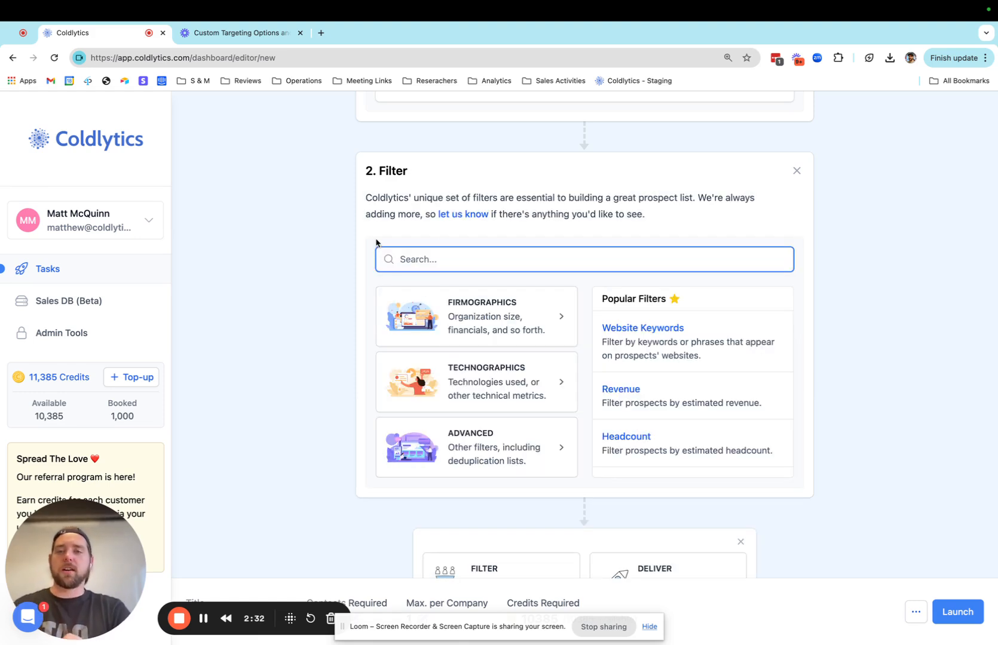
{"action": "left_click", "coordinate": [649, 389]}
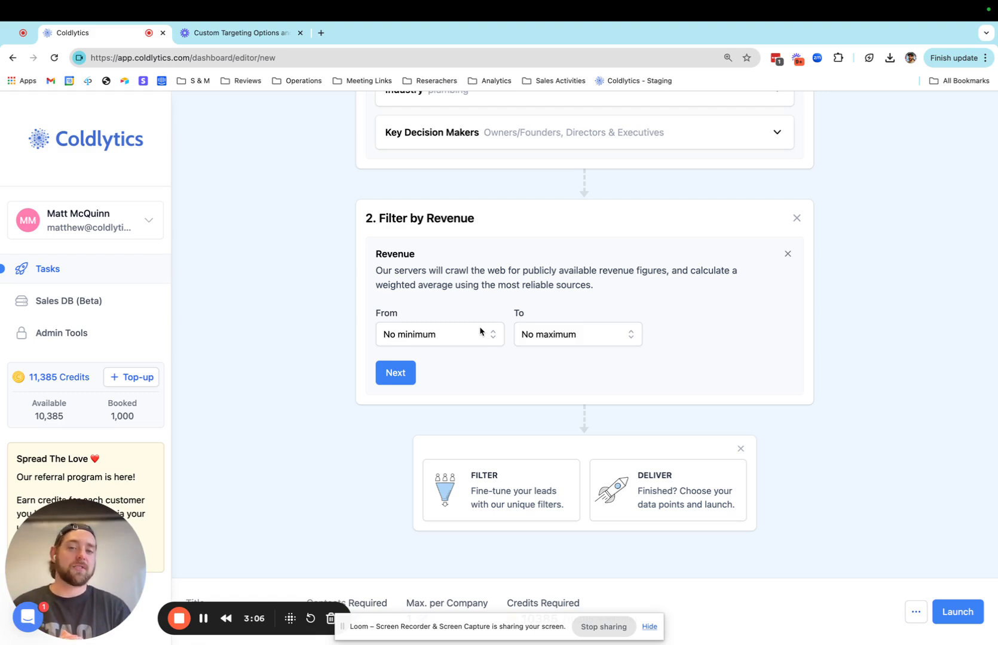
{"action": "left_click", "coordinate": [480, 331]}
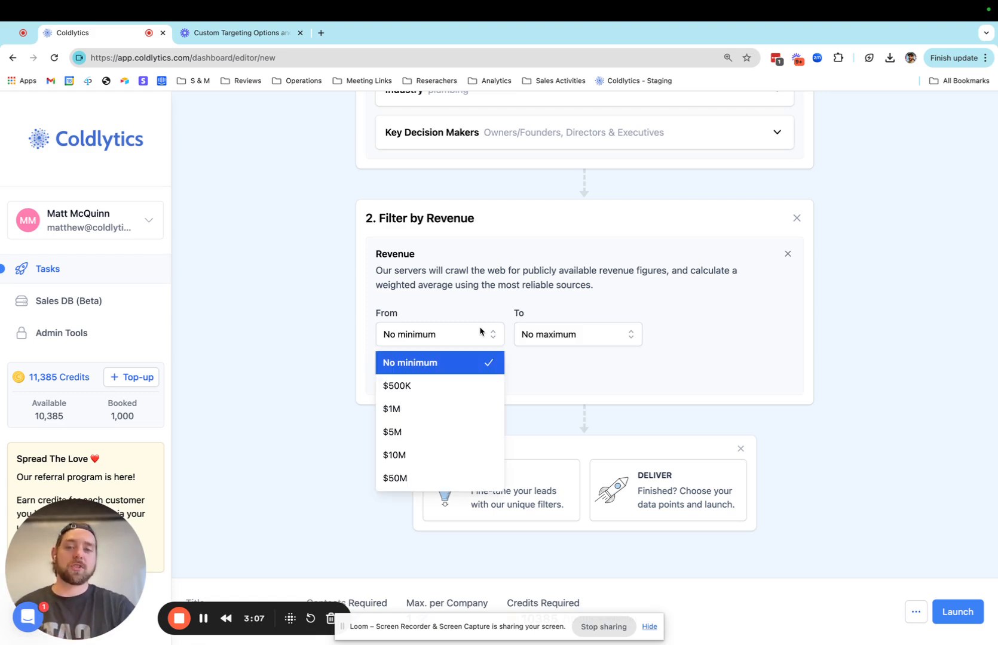
{"action": "left_click", "coordinate": [489, 381]}
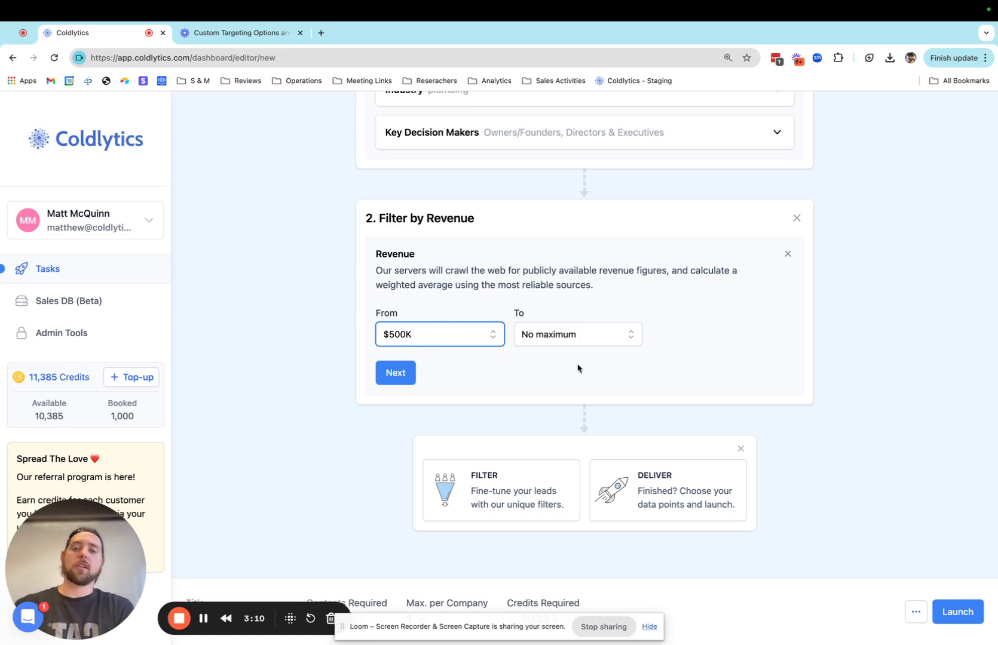
{"action": "left_click", "coordinate": [564, 348]}
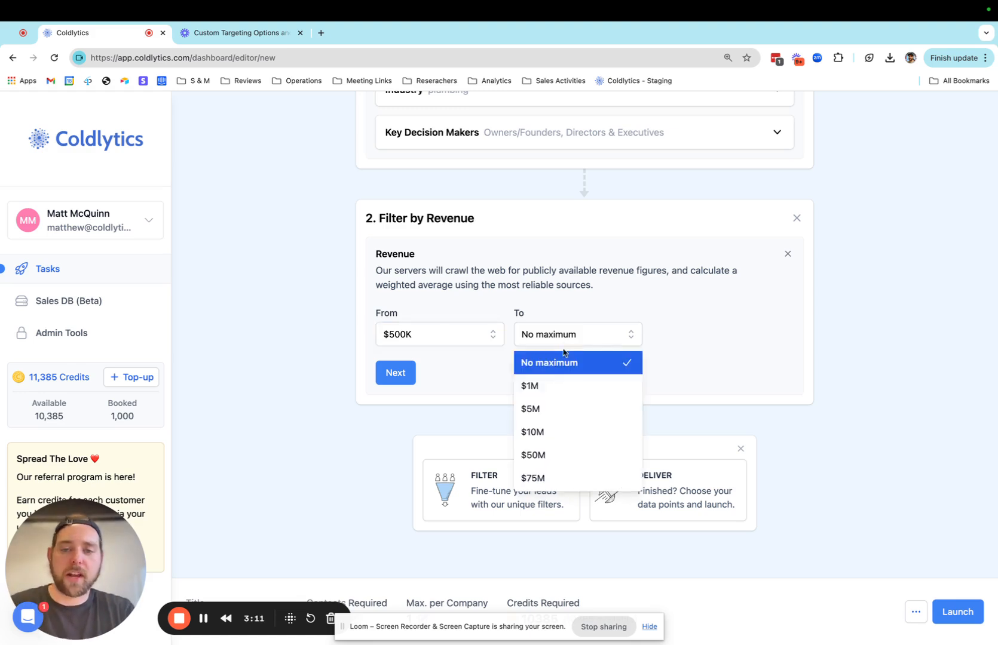
{"action": "left_click", "coordinate": [572, 407]}
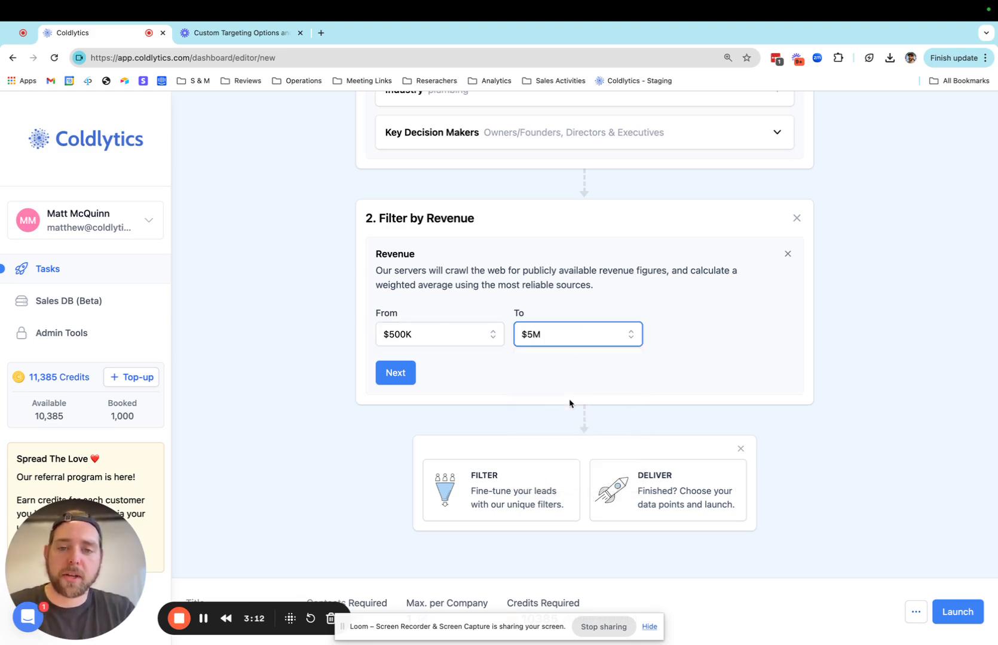
Replace the Revenue filter with a Headcount filter ranging from 10 to 50.
{"action": "left_click", "coordinate": [788, 254]}
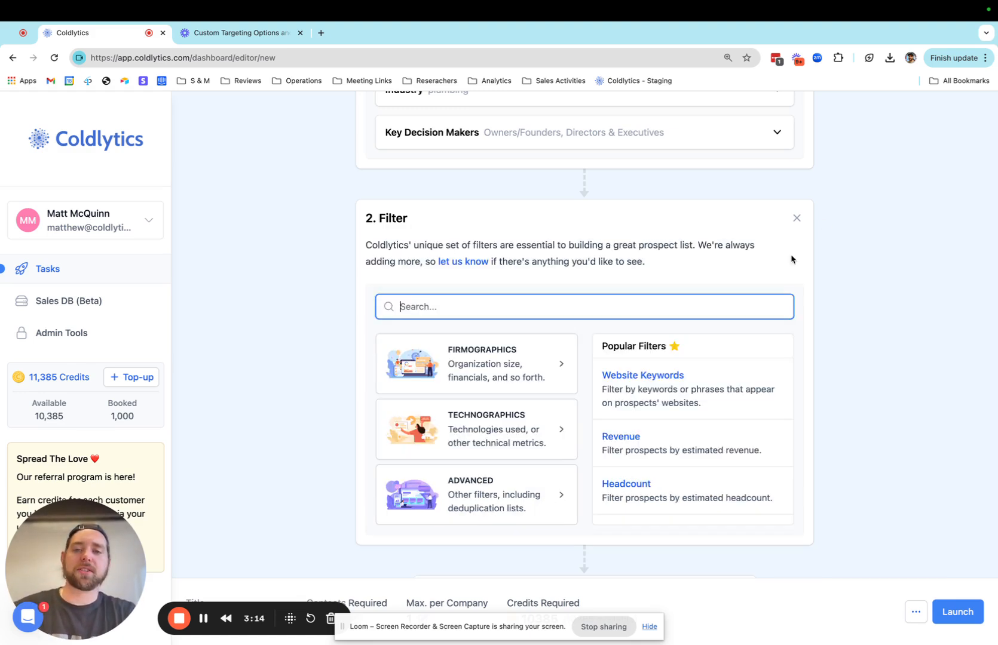
{"action": "left_click", "coordinate": [703, 500]}
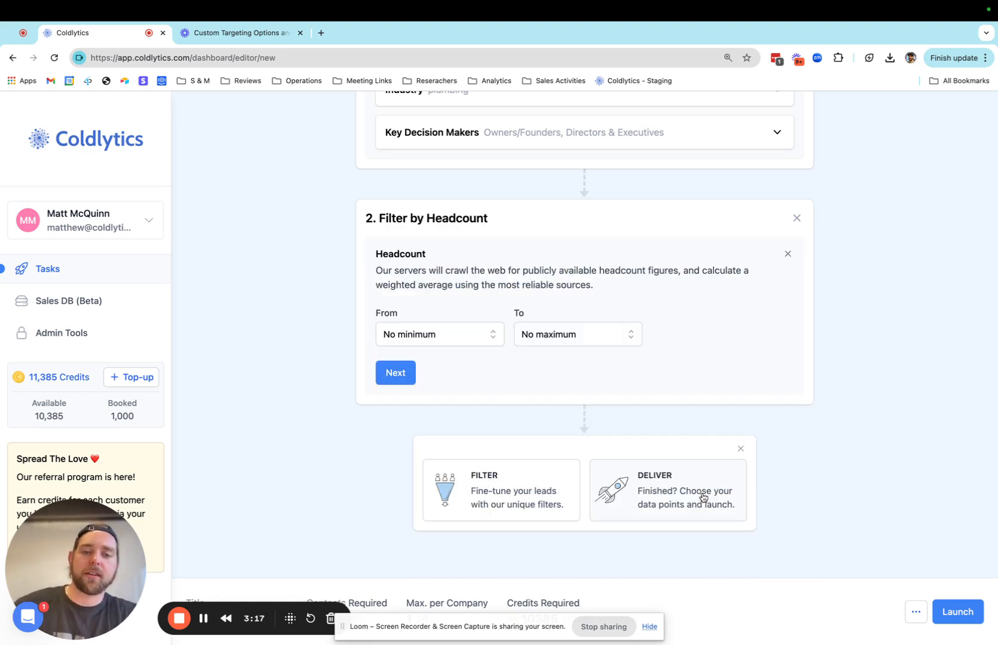
{"action": "left_click", "coordinate": [465, 334]}
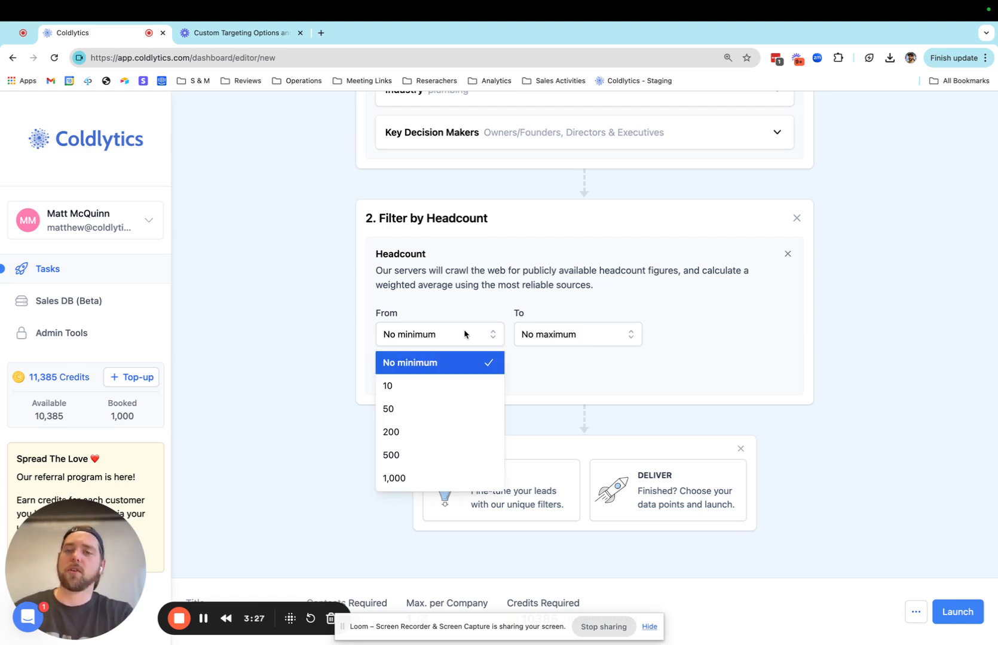
{"action": "left_click", "coordinate": [439, 387]}
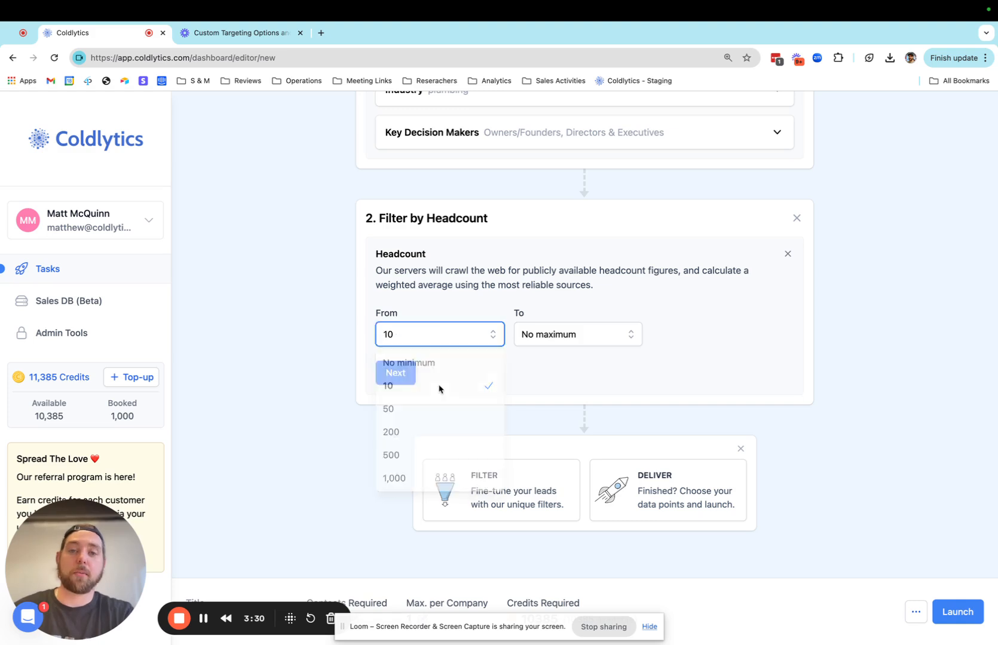
{"action": "left_click", "coordinate": [565, 345]}
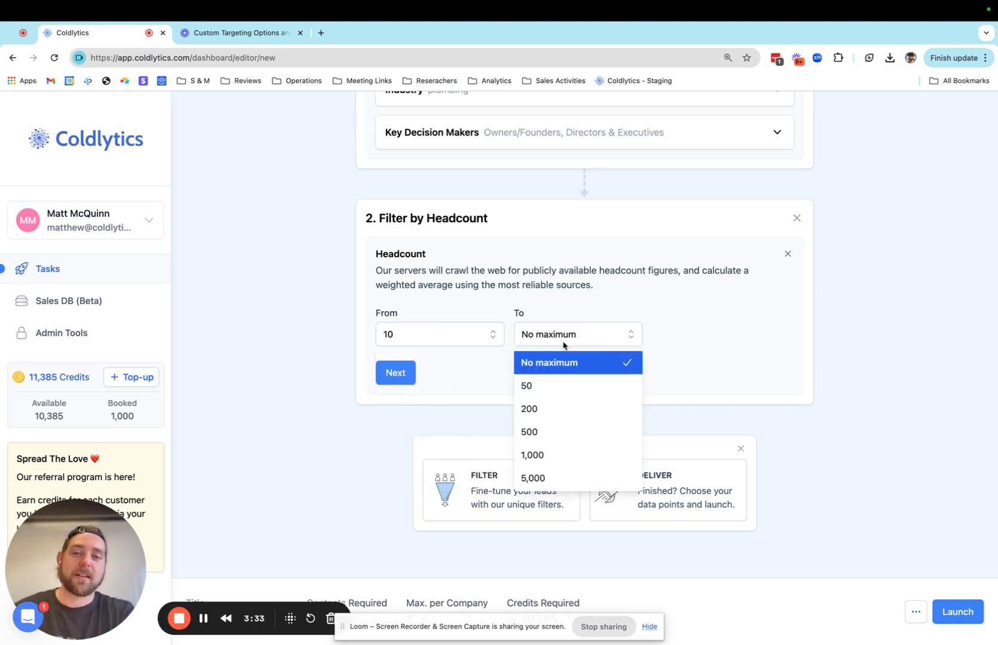
{"action": "left_click", "coordinate": [583, 388]}
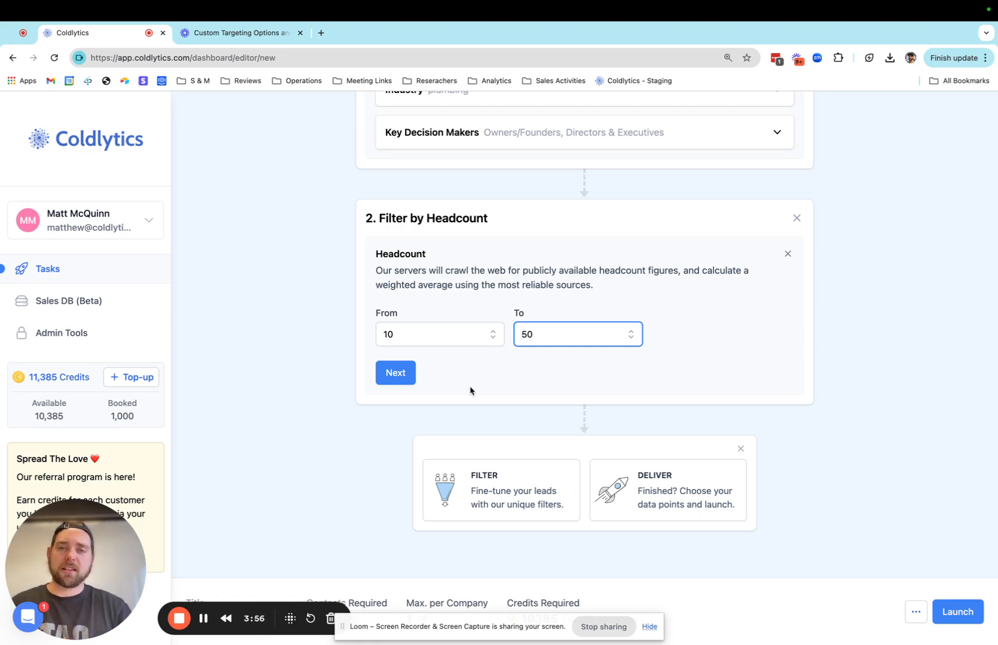
{"action": "left_click", "coordinate": [855, 266]}
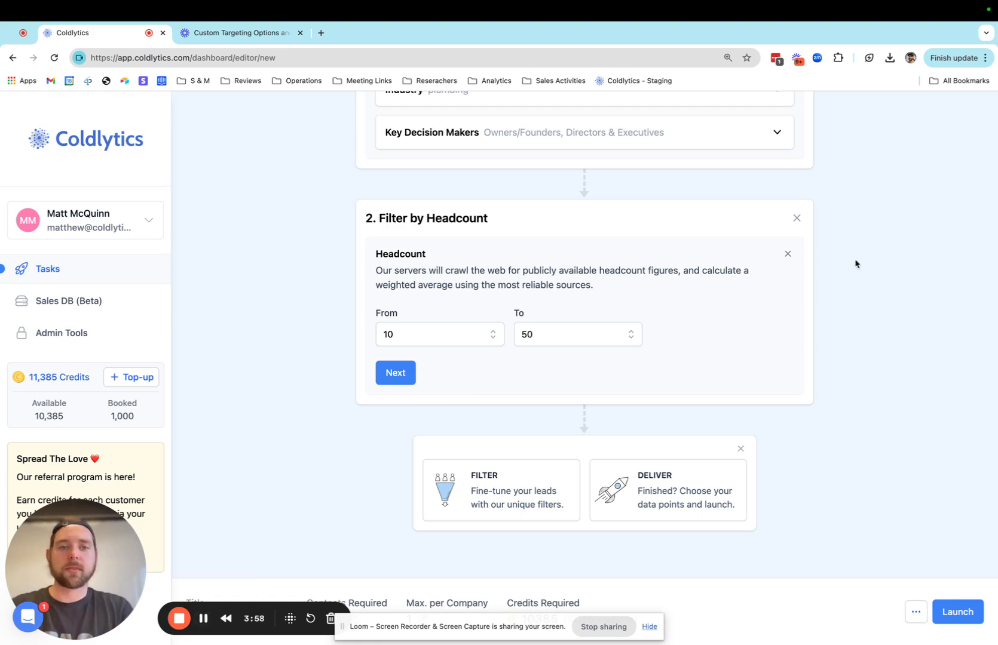
Replace the Headcount filter with the Date Established filter from the firmographic filters.
{"action": "left_click", "coordinate": [787, 254]}
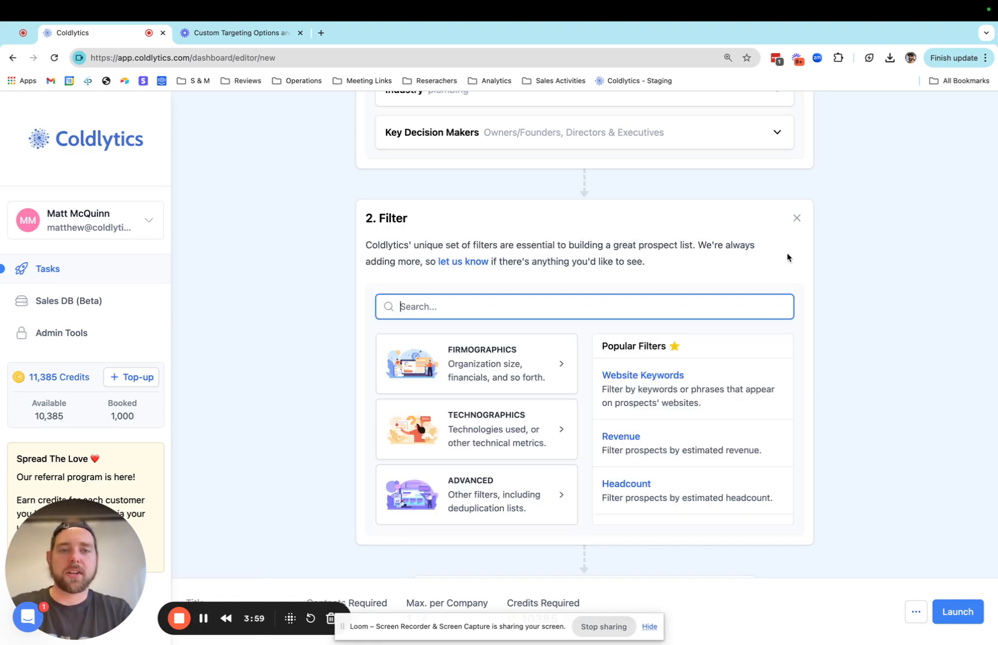
{"action": "left_click", "coordinate": [482, 356]}
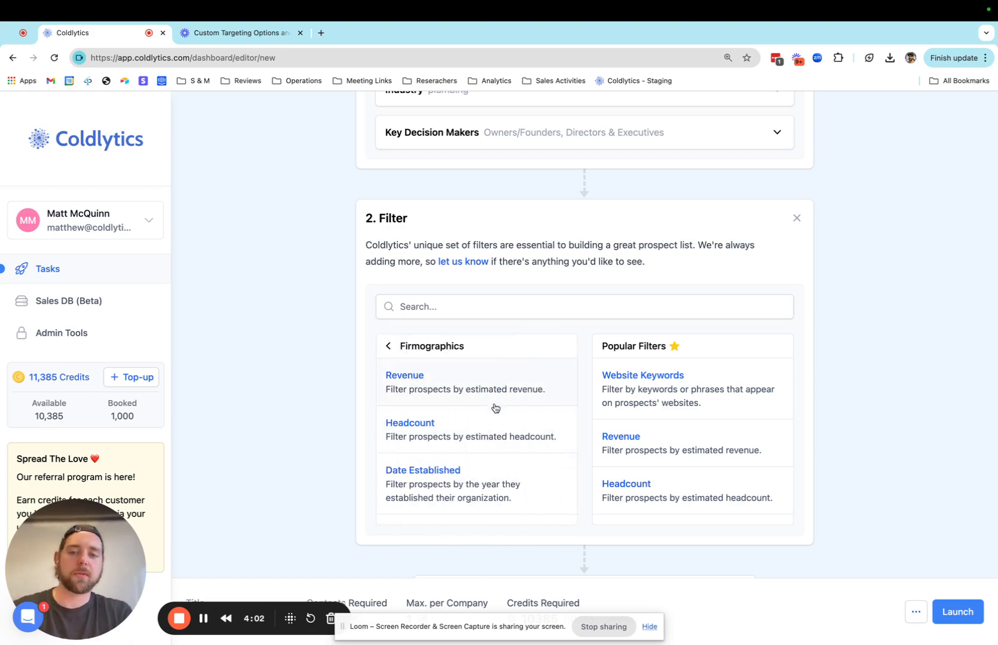
{"action": "scroll", "coordinate": [488, 421], "scroll_direction": "down", "scroll_amount": 1}
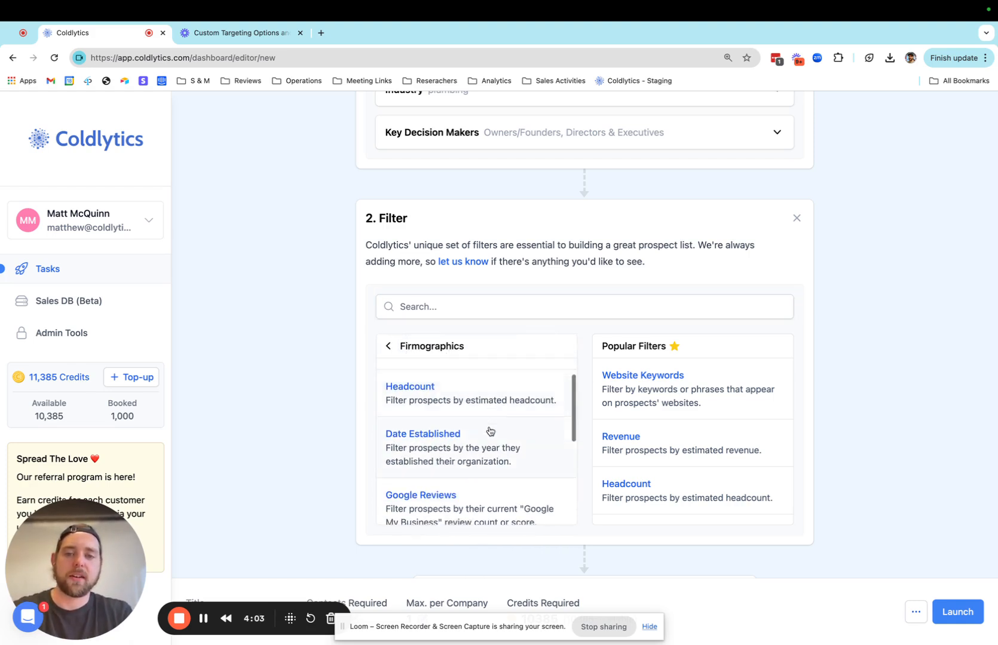
{"action": "left_click", "coordinate": [531, 447]}
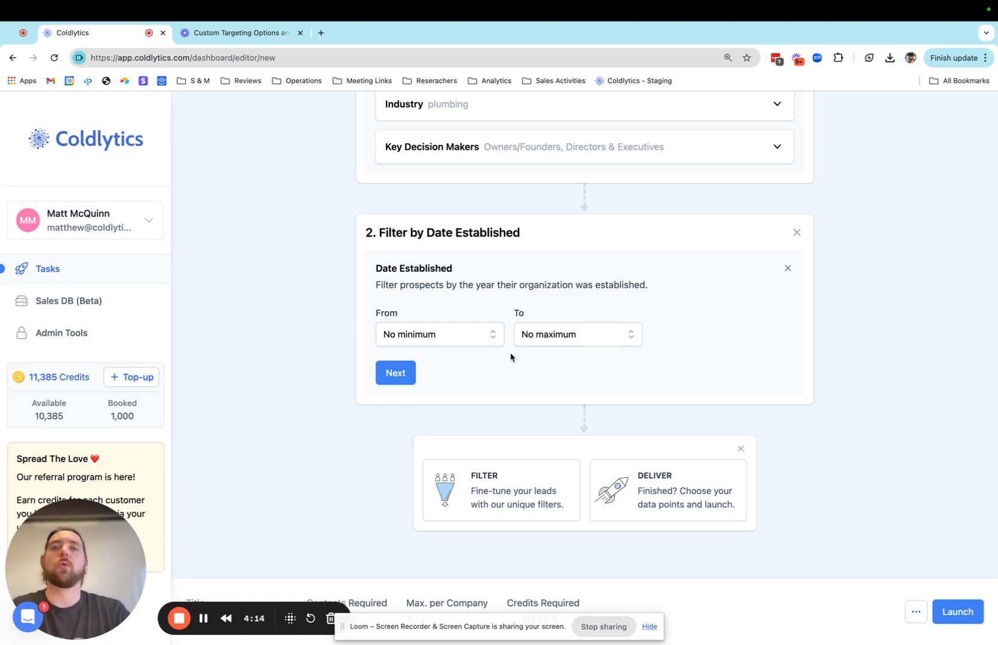
Set the upper limit of the Date Established filter to 2020.
{"action": "left_click", "coordinate": [560, 343]}
{"action": "scroll", "coordinate": [577, 431], "scroll_direction": "down", "scroll_amount": 15}
{"action": "scroll", "coordinate": [577, 432], "scroll_direction": "down", "scroll_amount": 8}
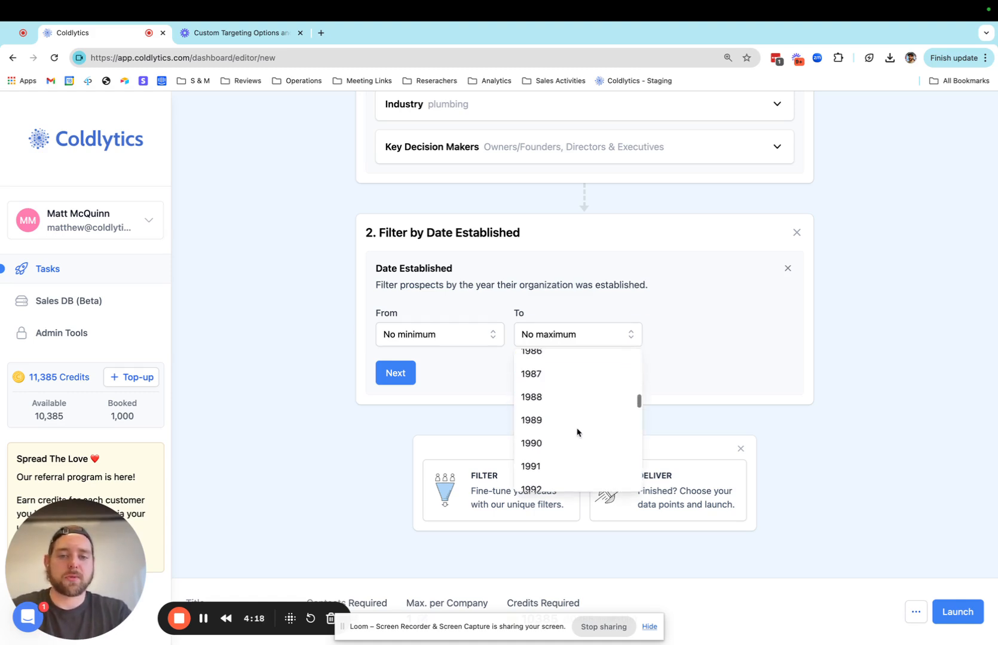
{"action": "scroll", "coordinate": [577, 431], "scroll_direction": "down", "scroll_amount": 10}
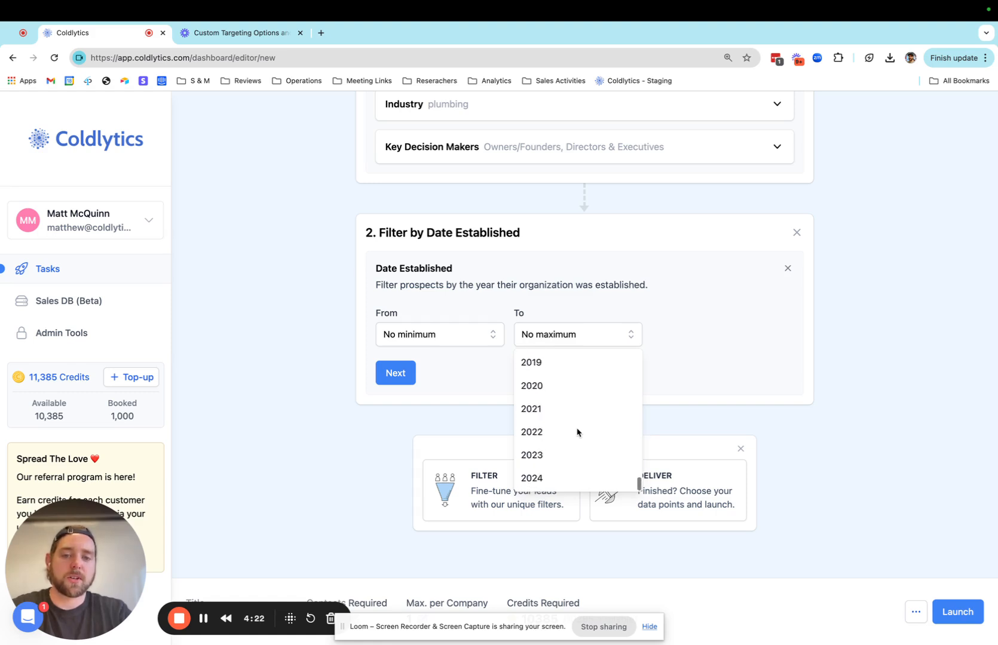
{"action": "left_click", "coordinate": [566, 385]}
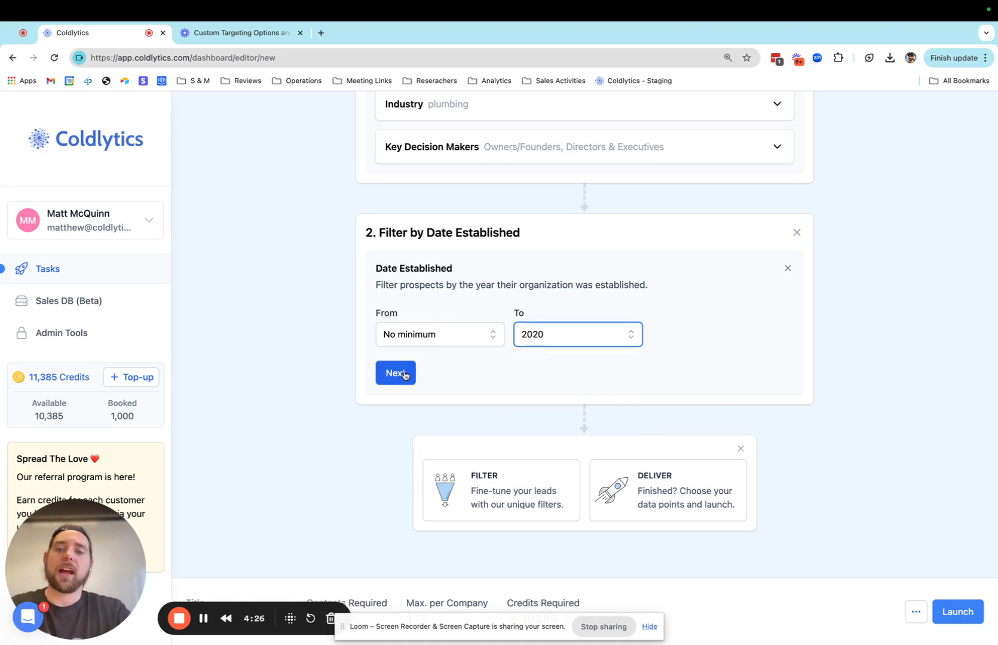
Reset the Date Established upper limit to No maximum, set its lower limit to 2020, and save the filter.
{"action": "left_click", "coordinate": [571, 333]}
{"action": "scroll", "coordinate": [597, 447], "scroll_direction": "up", "scroll_amount": 20}
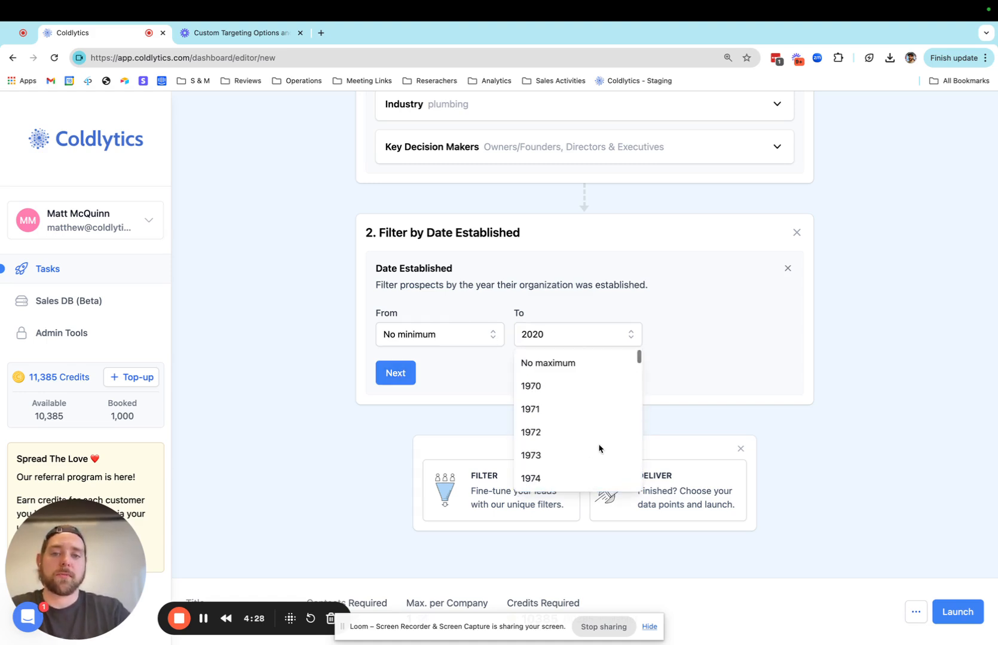
{"action": "left_click", "coordinate": [592, 363]}
{"action": "left_click", "coordinate": [484, 344]}
{"action": "scroll", "coordinate": [460, 455], "scroll_direction": "down", "scroll_amount": 20}
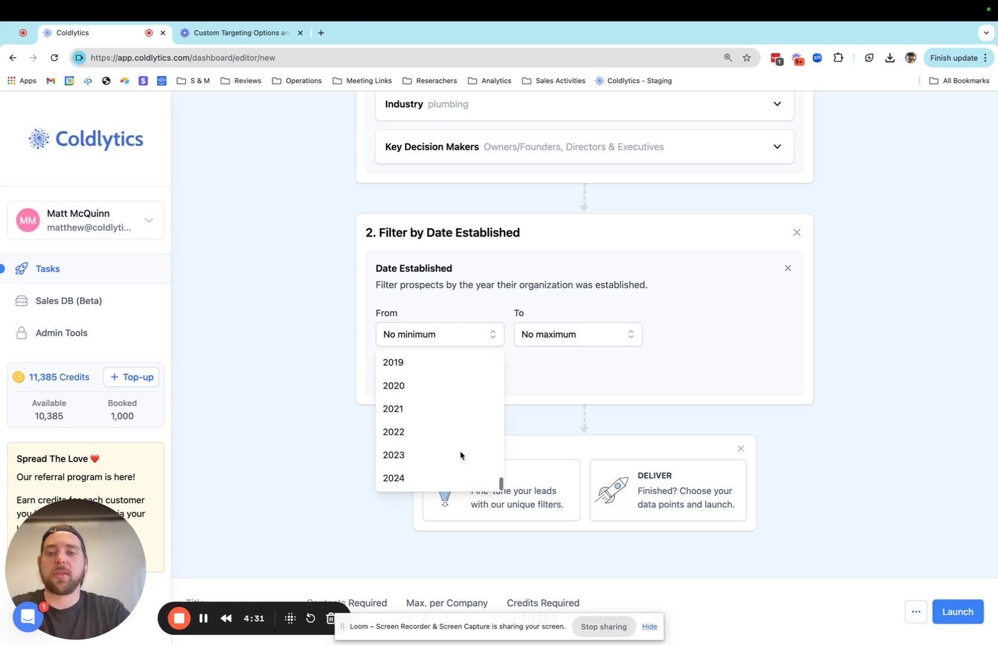
{"action": "left_click", "coordinate": [443, 386]}
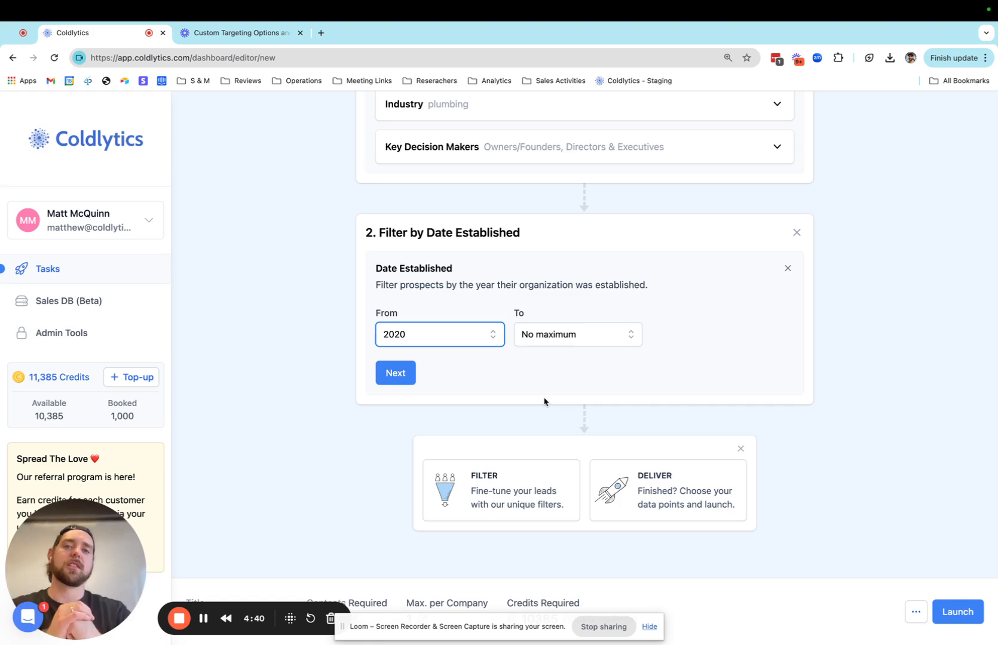
{"action": "left_click", "coordinate": [401, 373]}
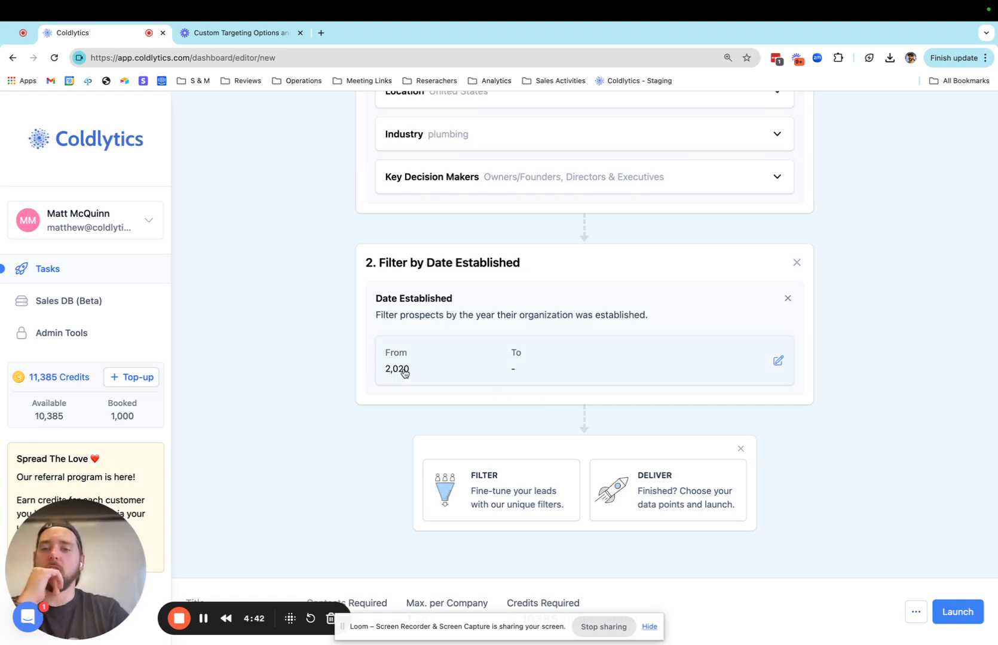
Replace the Date Established filter with the firmographic Google Reviews filter and focus its review score limits.
{"action": "left_click", "coordinate": [788, 299]}
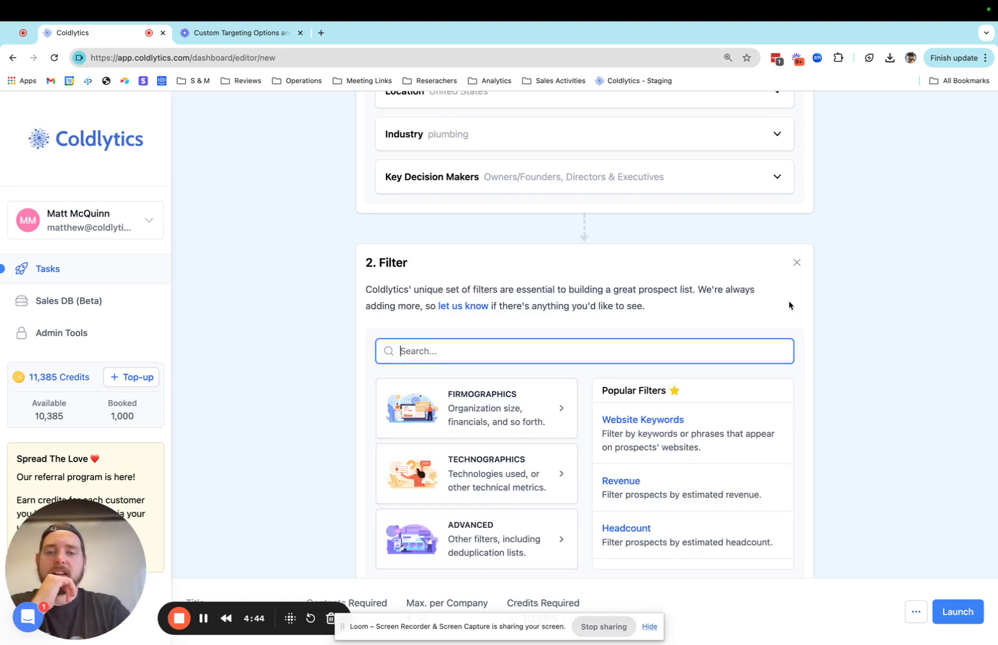
{"action": "left_click", "coordinate": [501, 413]}
{"action": "scroll", "coordinate": [503, 413], "scroll_direction": "down", "scroll_amount": 2}
{"action": "scroll", "coordinate": [490, 466], "scroll_direction": "down", "scroll_amount": 3}
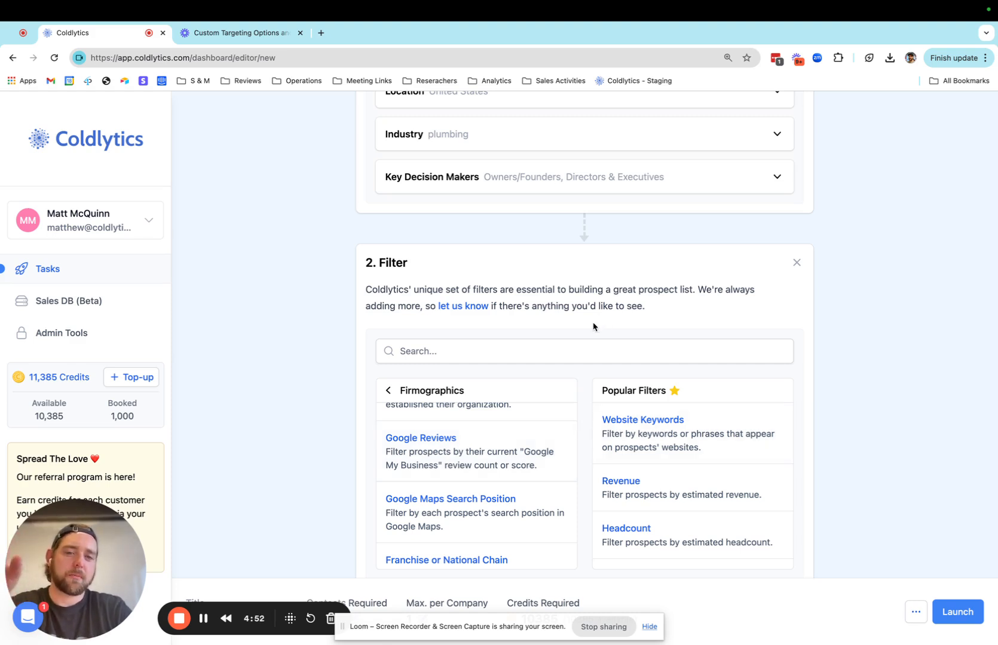
{"action": "scroll", "coordinate": [587, 323], "scroll_direction": "down", "scroll_amount": 3}
{"action": "scroll", "coordinate": [586, 323], "scroll_direction": "down", "scroll_amount": 1}
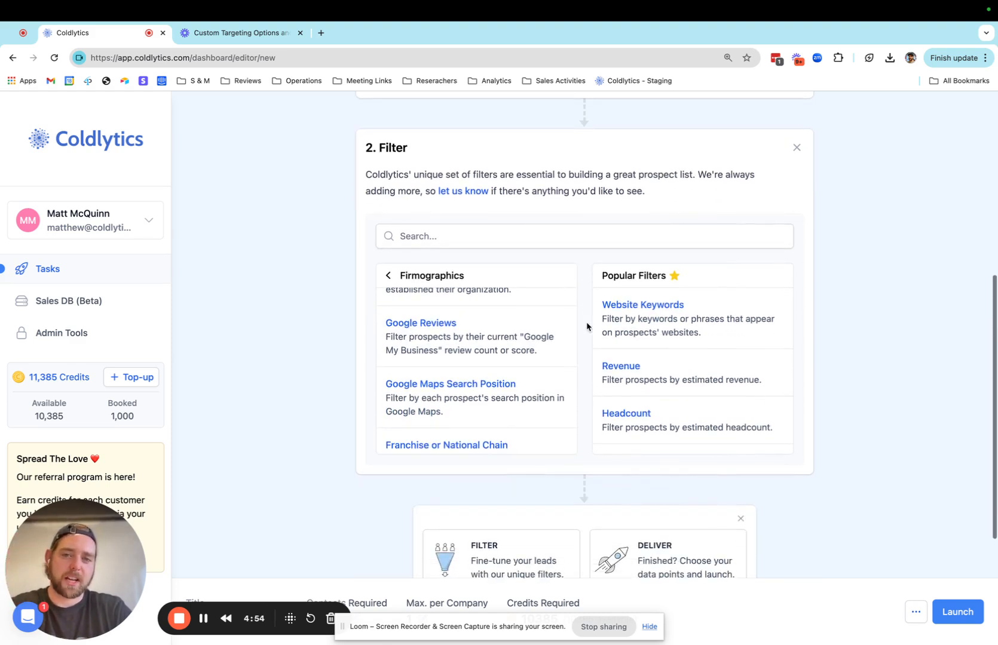
{"action": "scroll", "coordinate": [581, 328], "scroll_direction": "down", "scroll_amount": 1}
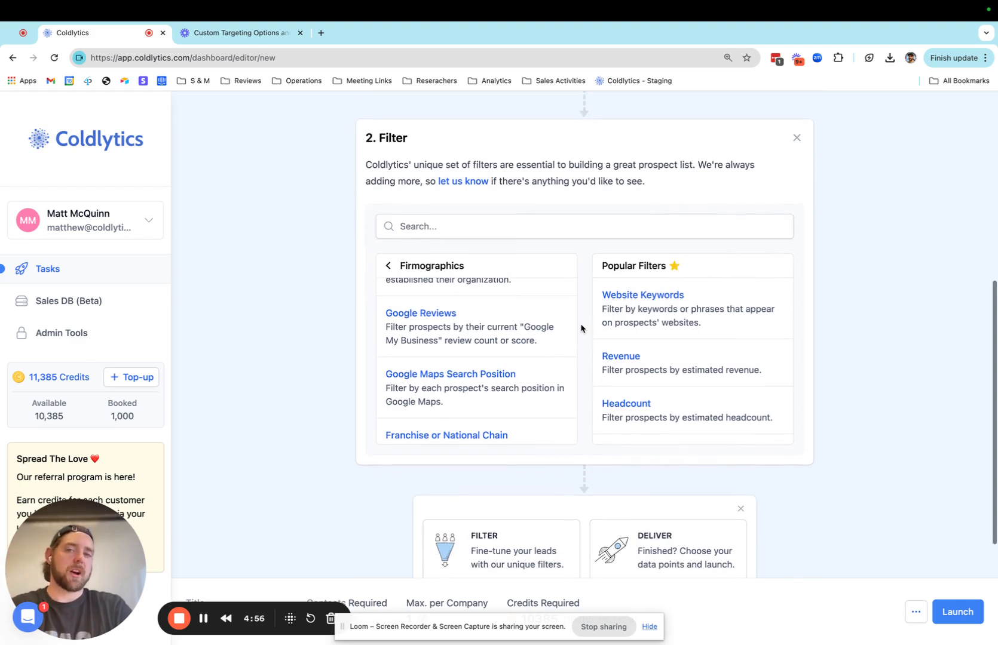
{"action": "left_click", "coordinate": [518, 318]}
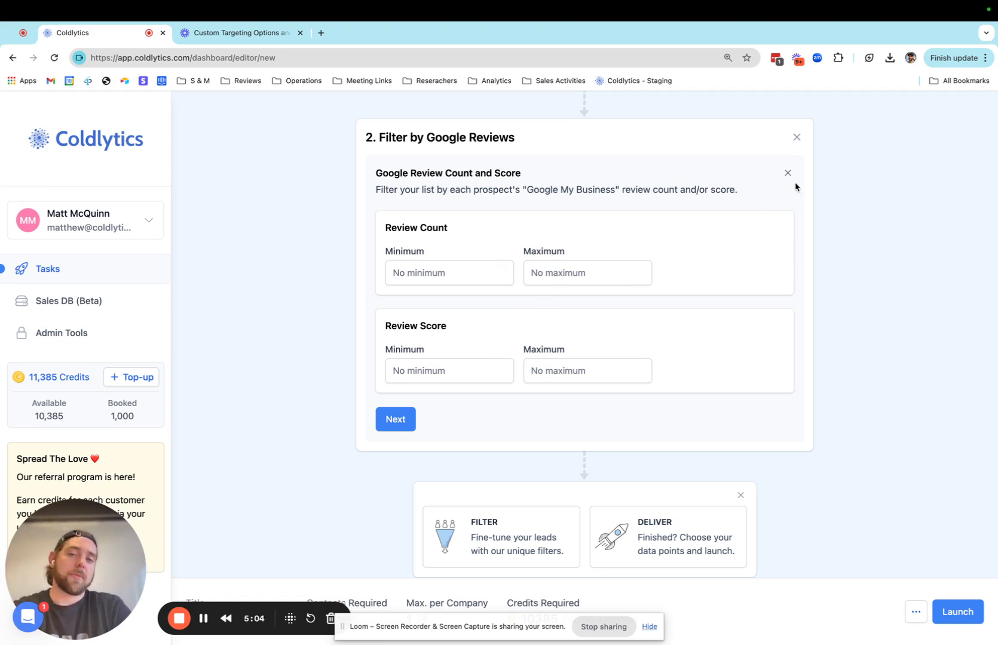
{"action": "left_click", "coordinate": [469, 373]}
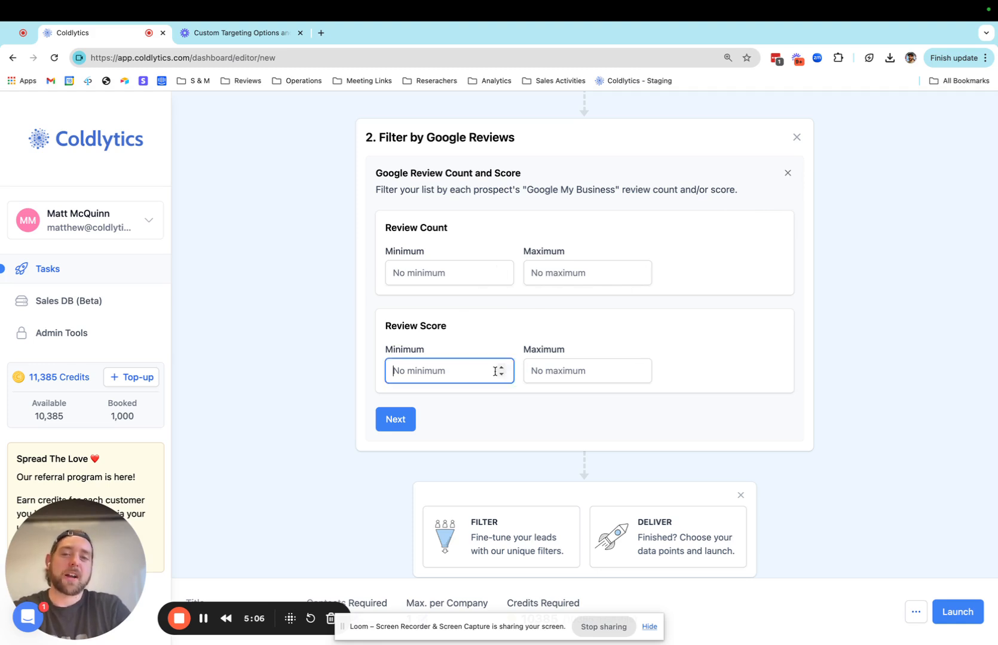
{"action": "left_click", "coordinate": [568, 374]}
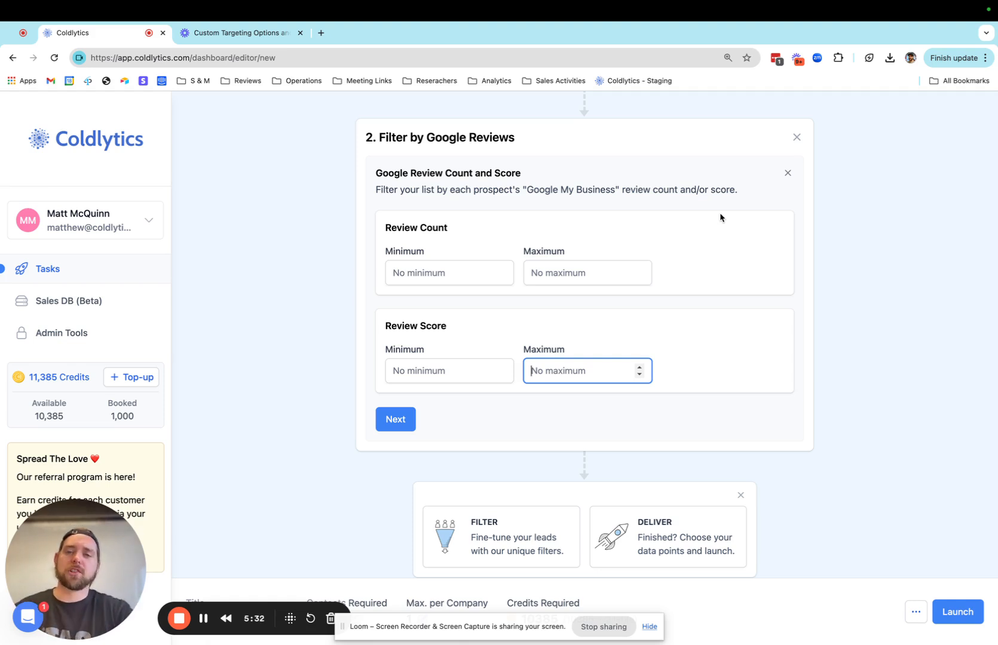
Replace the Google Reviews filter with the Google Maps Search Position filter from the firmographic filters.
{"action": "left_click", "coordinate": [787, 174]}
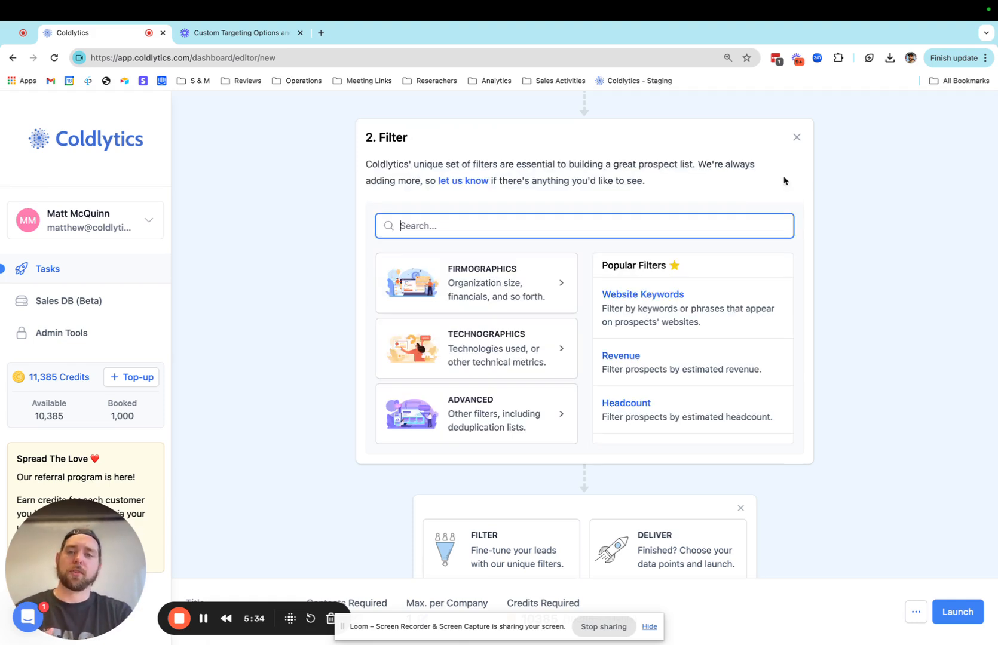
{"action": "left_click", "coordinate": [500, 285]}
{"action": "scroll", "coordinate": [499, 285], "scroll_direction": "down", "scroll_amount": 5}
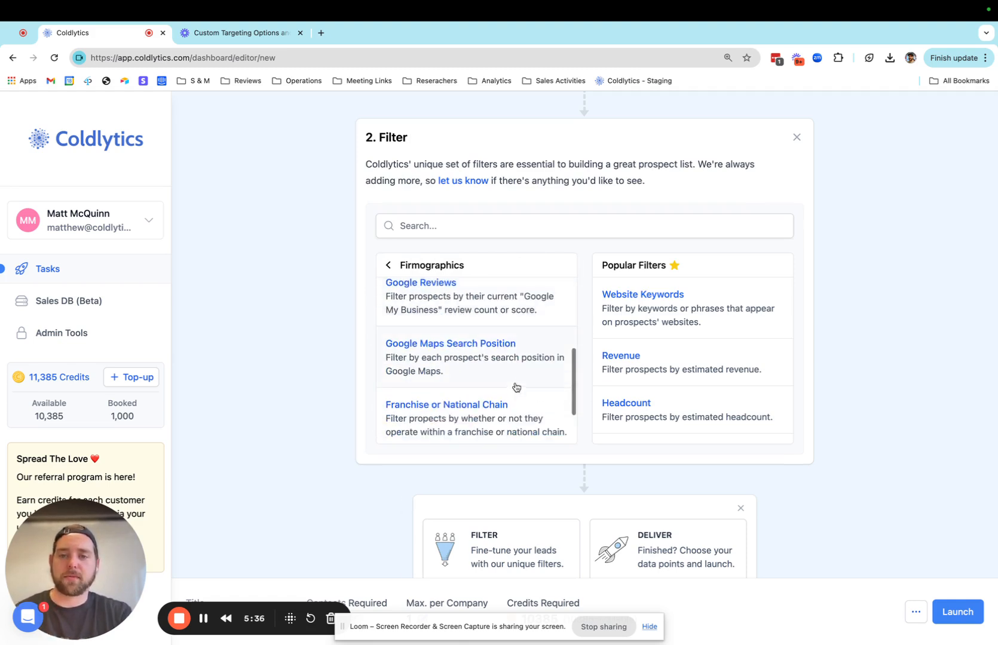
{"action": "left_click", "coordinate": [530, 374]}
Enter 4 as the search position's "Lower than or equal to" value, and change it to 8.
{"action": "left_click", "coordinate": [474, 325]}
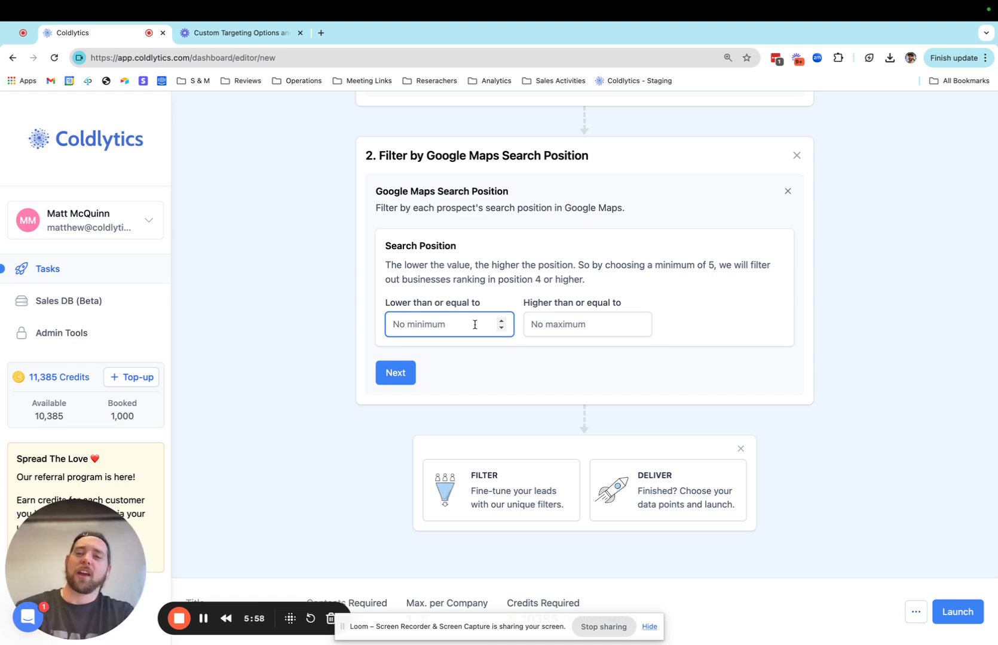
{"action": "type", "text": "4"}
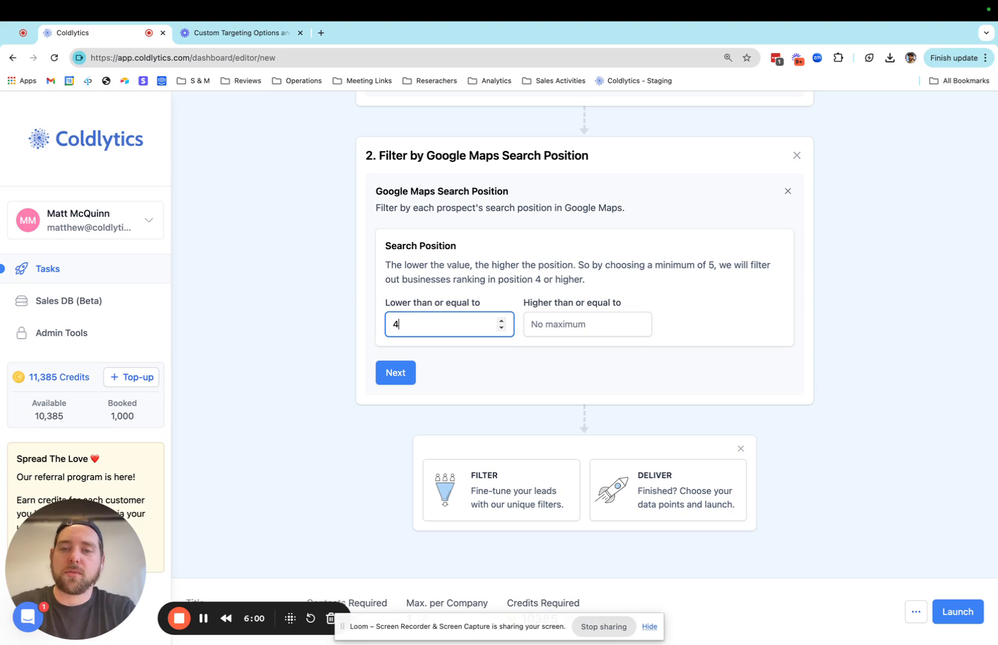
{"action": "left_click", "coordinate": [488, 376]}
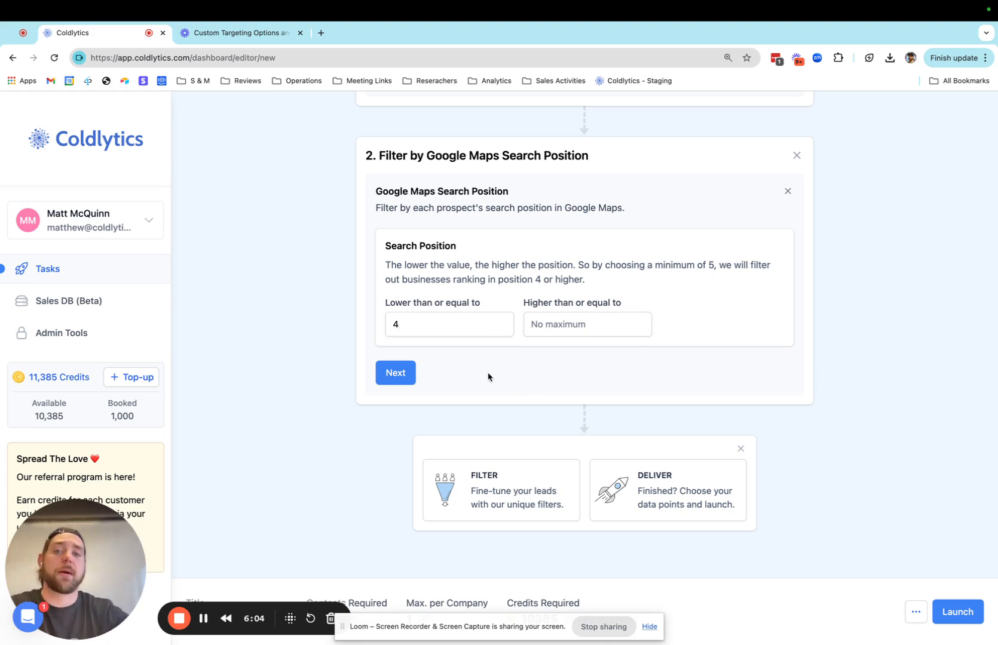
{"action": "left_click_drag", "start_coordinate": [410, 329], "coordinate": [359, 333]}
{"action": "type", "text": "8"}
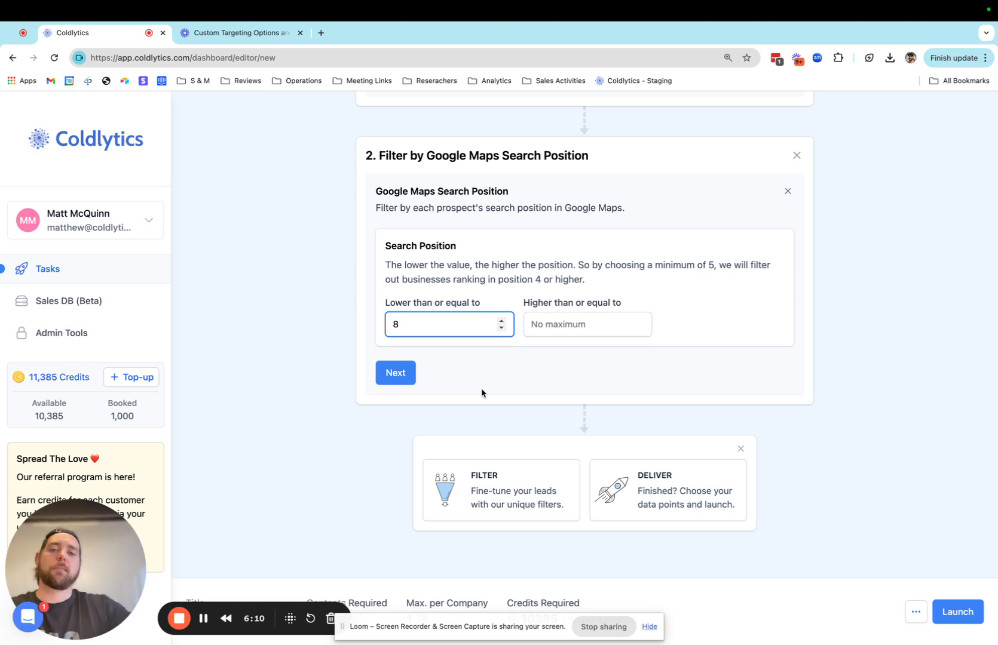
Replace the Google Maps Search Position filter with the Franchise or National Chain filter.
{"action": "left_click", "coordinate": [787, 192]}
{"action": "left_click", "coordinate": [529, 303]}
{"action": "scroll", "coordinate": [475, 367], "scroll_direction": "down", "scroll_amount": 6}
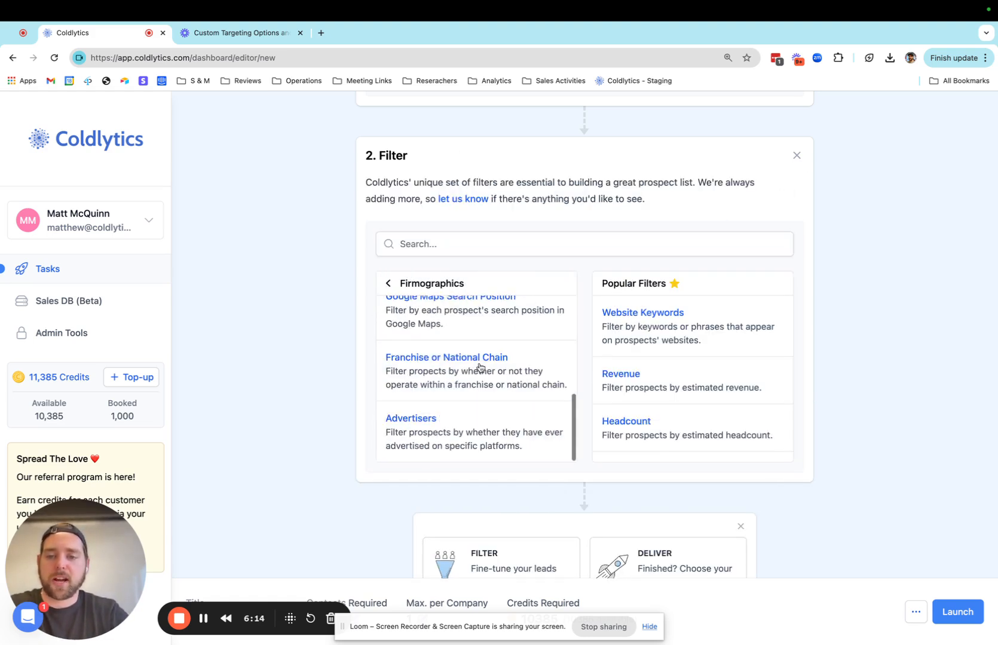
{"action": "scroll", "coordinate": [483, 294], "scroll_direction": "up", "scroll_amount": 1}
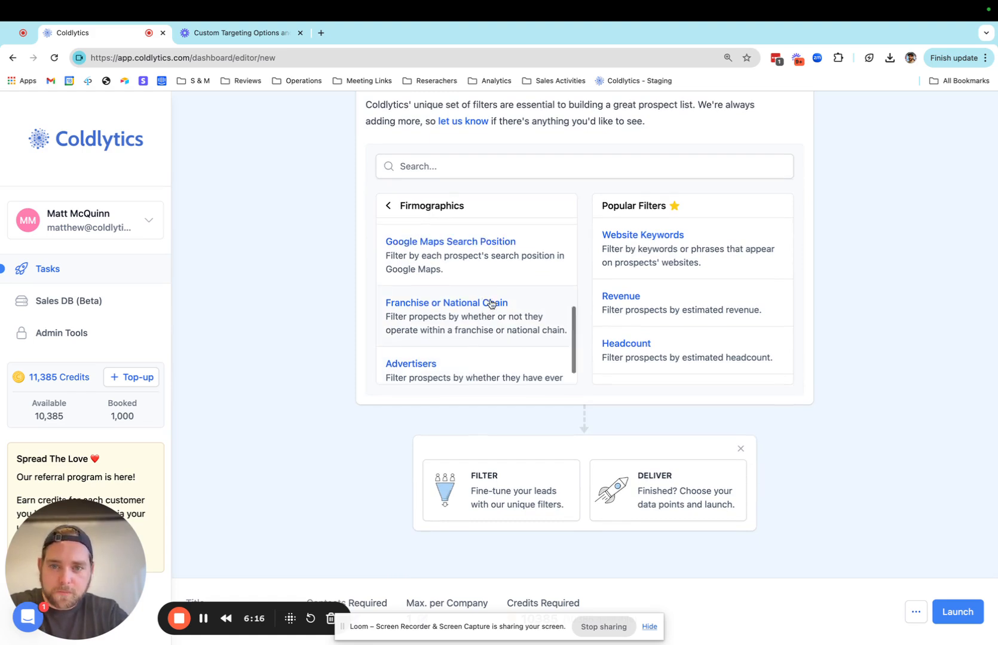
{"action": "scroll", "coordinate": [487, 310], "scroll_direction": "up", "scroll_amount": 3}
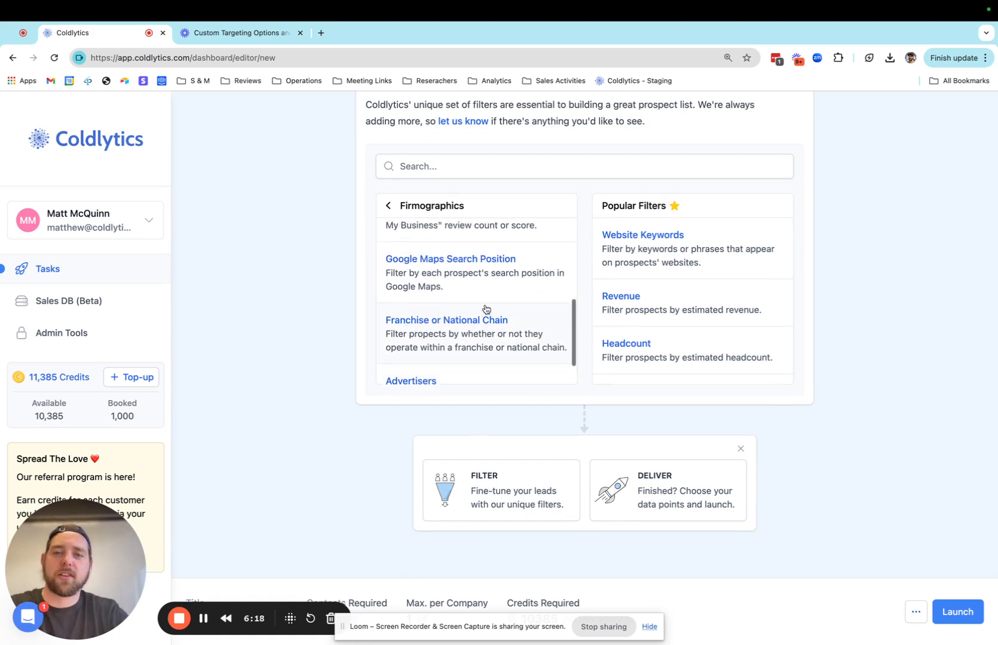
{"action": "scroll", "coordinate": [485, 314], "scroll_direction": "down", "scroll_amount": 3}
{"action": "left_click", "coordinate": [485, 315]}
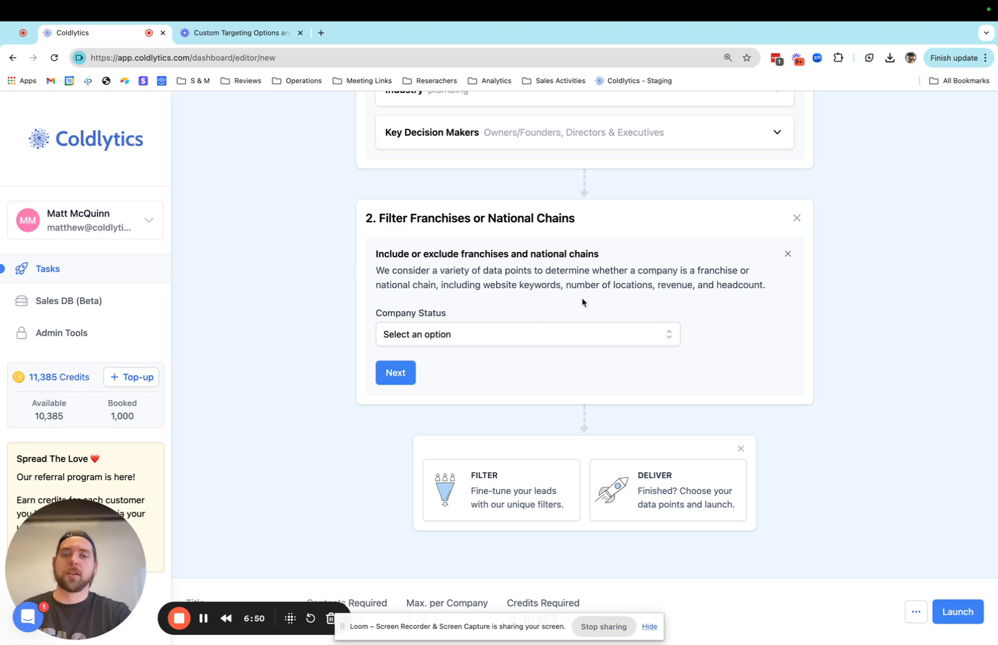
Replace the Franchise or National Chain filter with the Advertisers filter from the firmographic filters.
{"action": "left_click", "coordinate": [787, 255]}
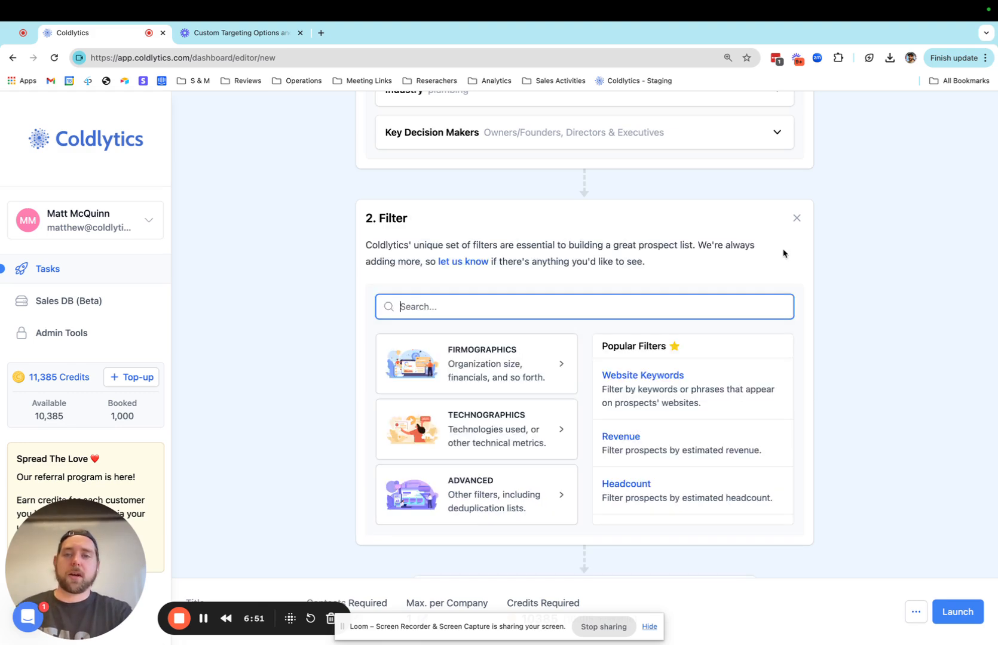
{"action": "left_click", "coordinate": [493, 392]}
{"action": "scroll", "coordinate": [493, 418], "scroll_direction": "down", "scroll_amount": 5}
{"action": "left_click", "coordinate": [497, 485]}
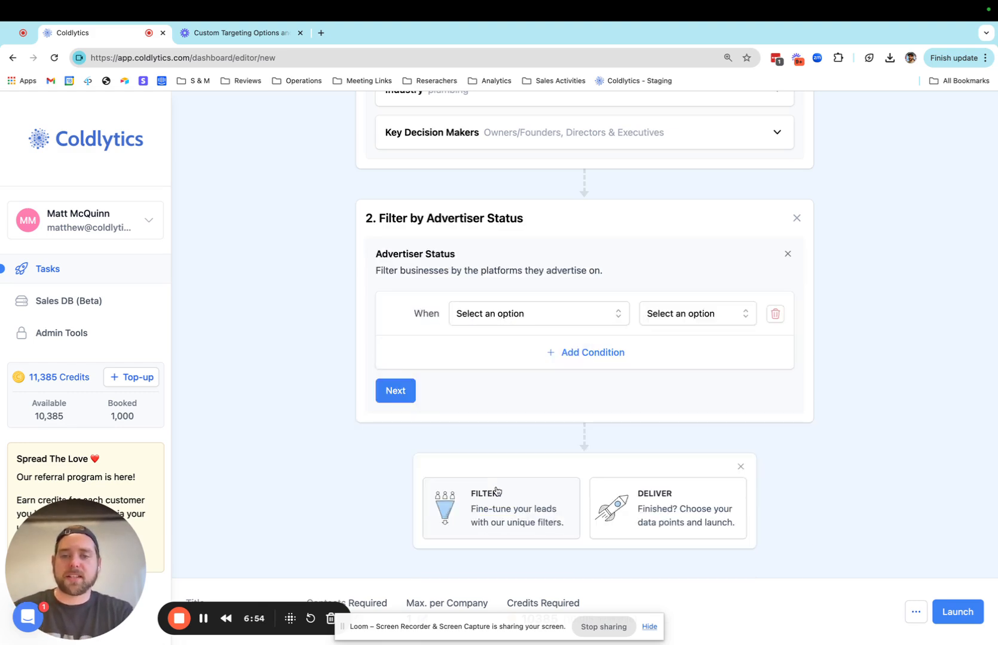
Set the first advertiser condition to Advertises on Facebook with the value Yes.
{"action": "left_click", "coordinate": [538, 313]}
{"action": "left_click", "coordinate": [534, 346]}
{"action": "left_click", "coordinate": [674, 316]}
{"action": "left_click", "coordinate": [664, 366]}
Add an Or condition for Advertises on Google with the value Yes.
{"action": "left_click", "coordinate": [622, 358]}
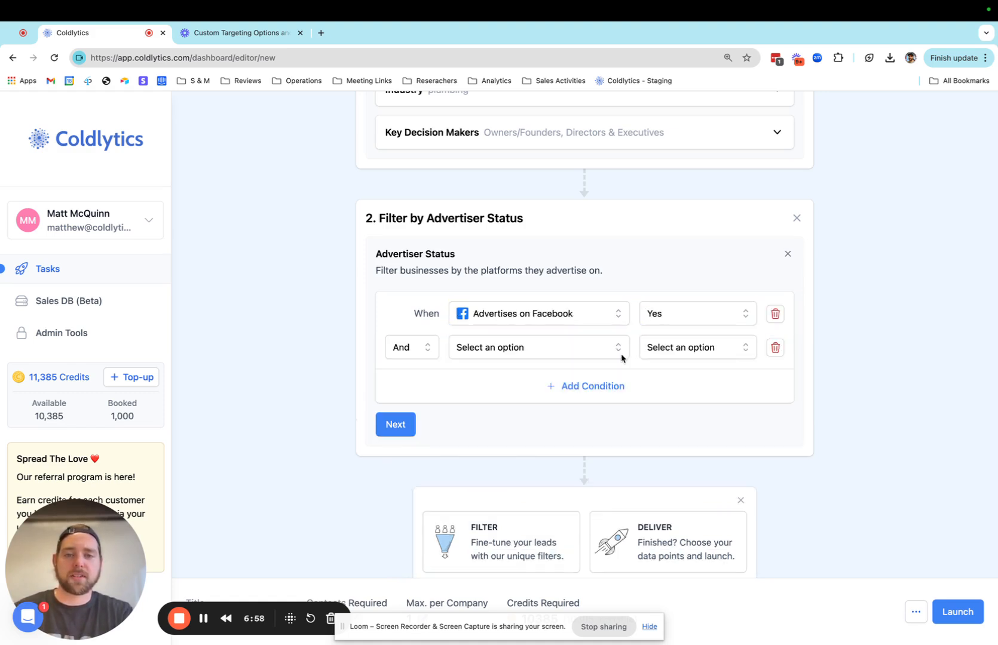
{"action": "left_click", "coordinate": [413, 351]}
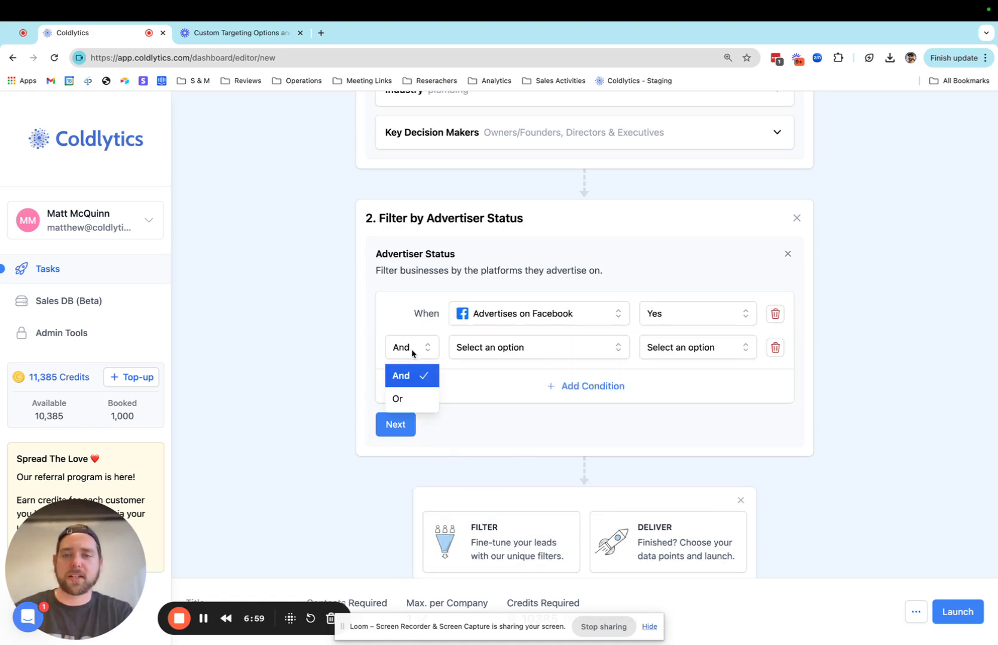
{"action": "left_click", "coordinate": [422, 404]}
{"action": "left_click", "coordinate": [496, 352]}
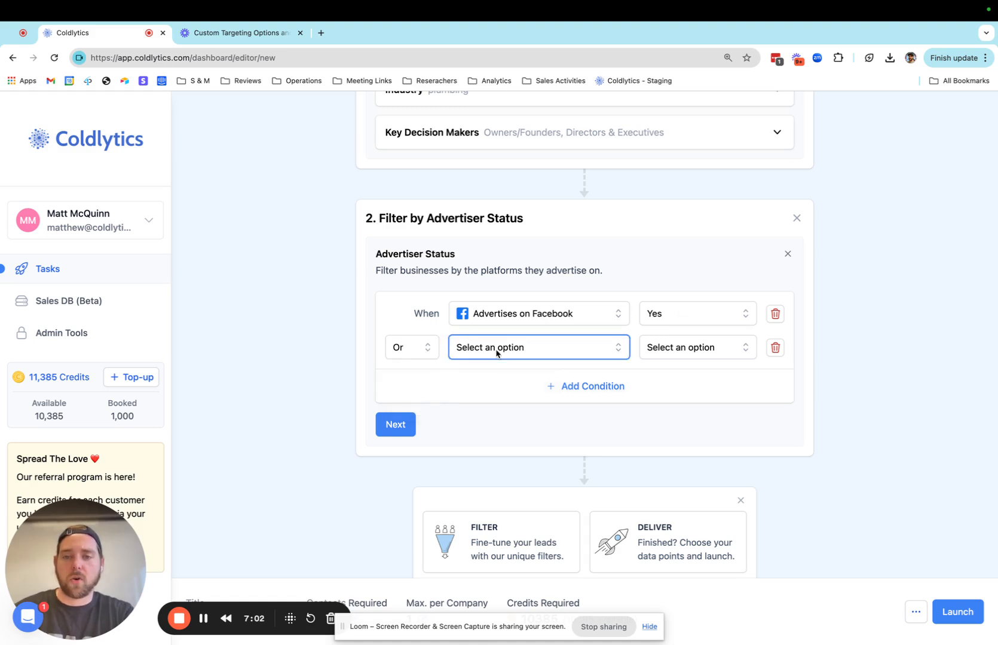
{"action": "left_click", "coordinate": [515, 375]}
{"action": "left_click", "coordinate": [660, 349]}
{"action": "left_click", "coordinate": [670, 399]}
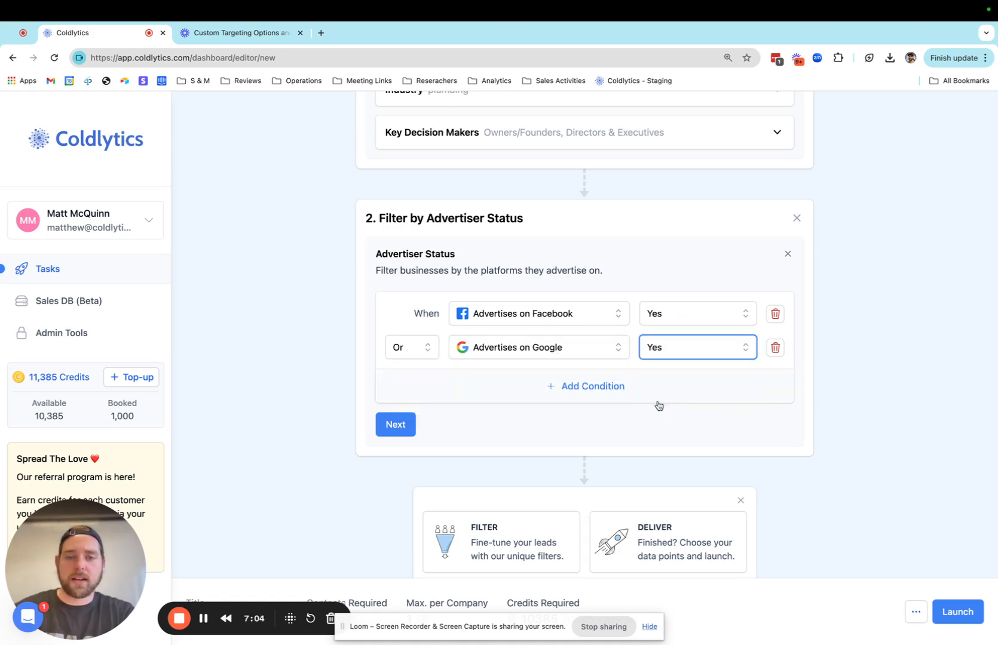
Add another Or condition for Advertises on LinkedIn with the value Yes.
{"action": "left_click", "coordinate": [663, 395]}
{"action": "left_click", "coordinate": [398, 383]}
{"action": "left_click", "coordinate": [420, 433]}
{"action": "left_click", "coordinate": [549, 375]}
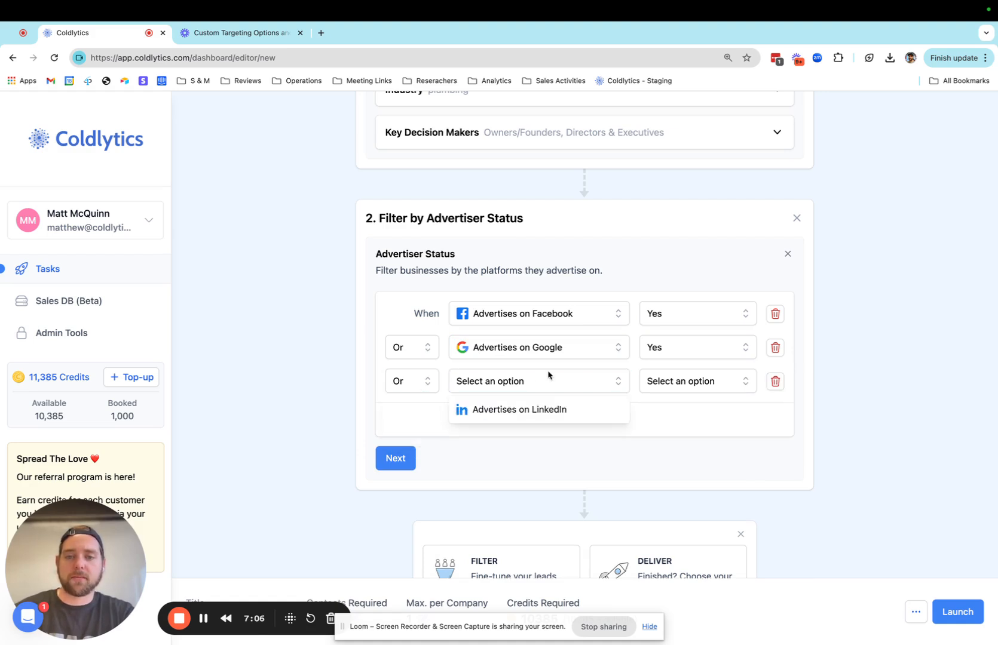
{"action": "left_click", "coordinate": [550, 409]}
{"action": "left_click", "coordinate": [668, 381]}
{"action": "left_click", "coordinate": [672, 438]}
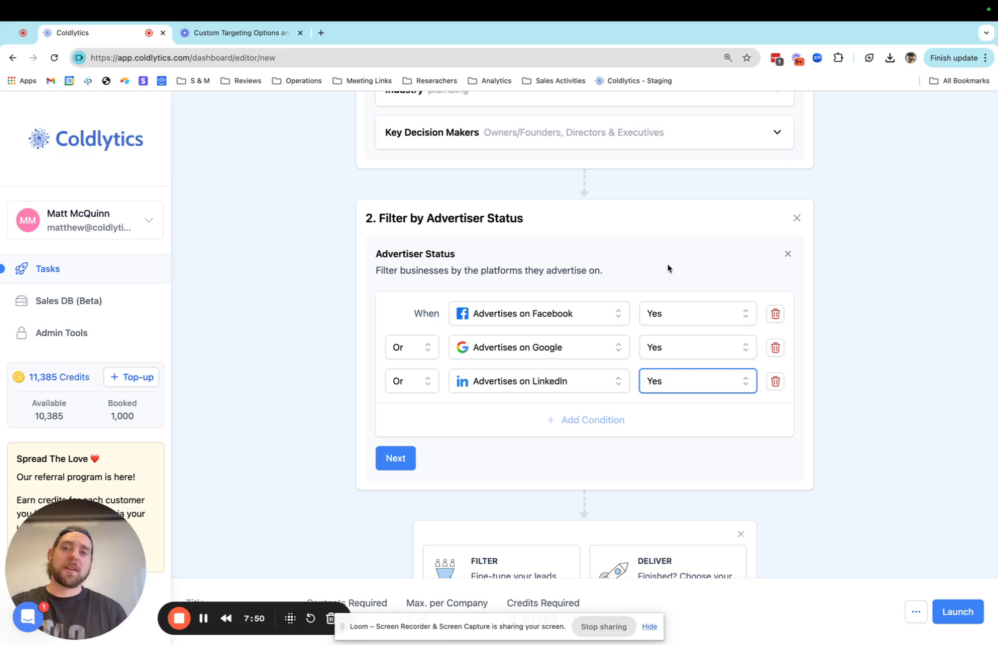
Replace the Advertiser Status filter with the Technologies filter from the technographic filters.
{"action": "left_click", "coordinate": [788, 254]}
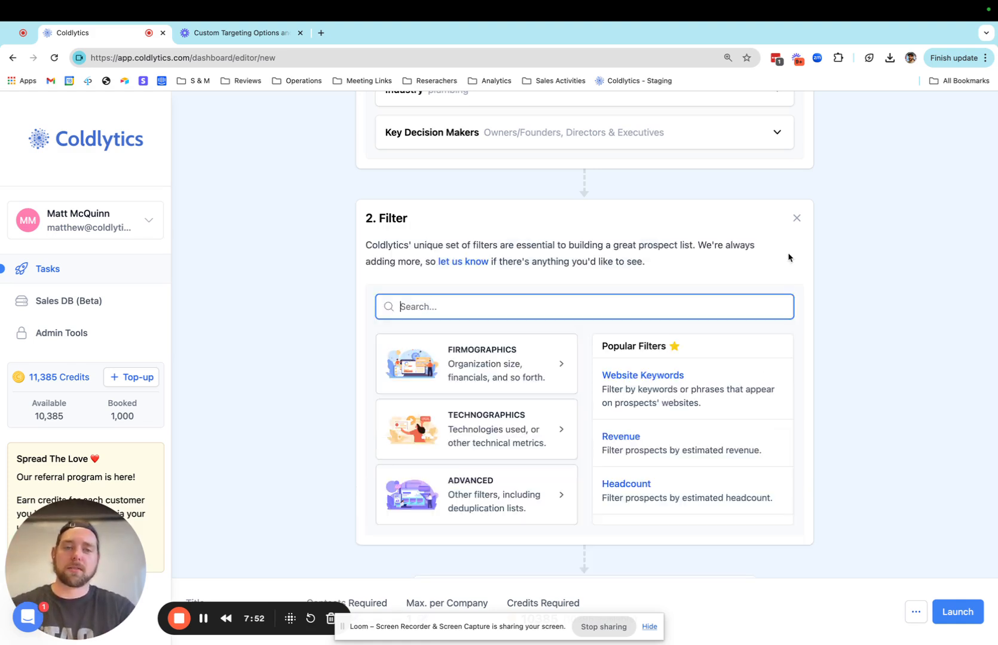
{"action": "left_click", "coordinate": [535, 427]}
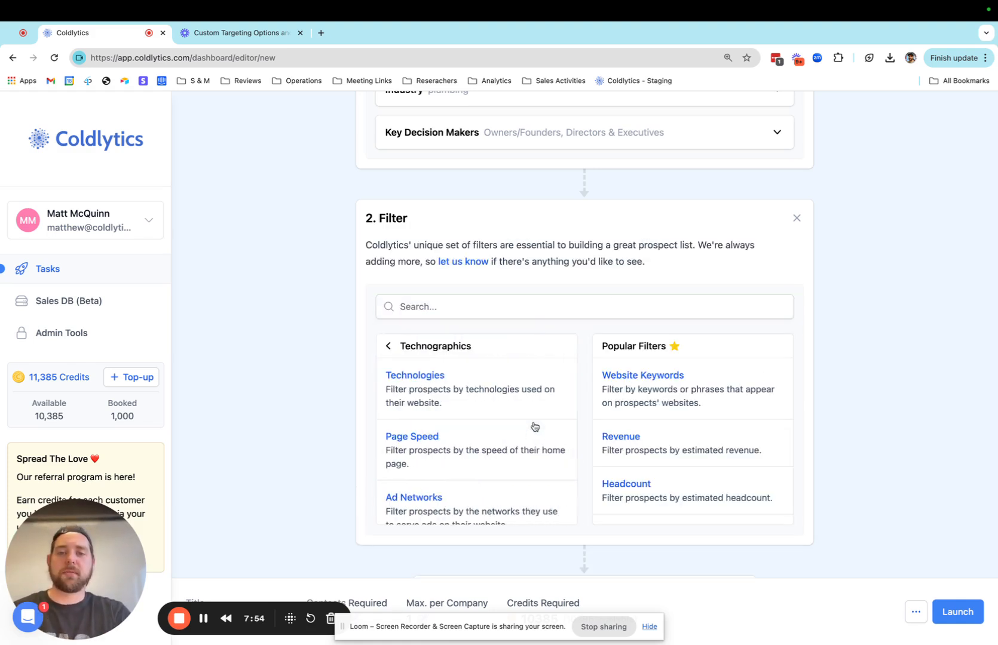
{"action": "left_click", "coordinate": [529, 396]}
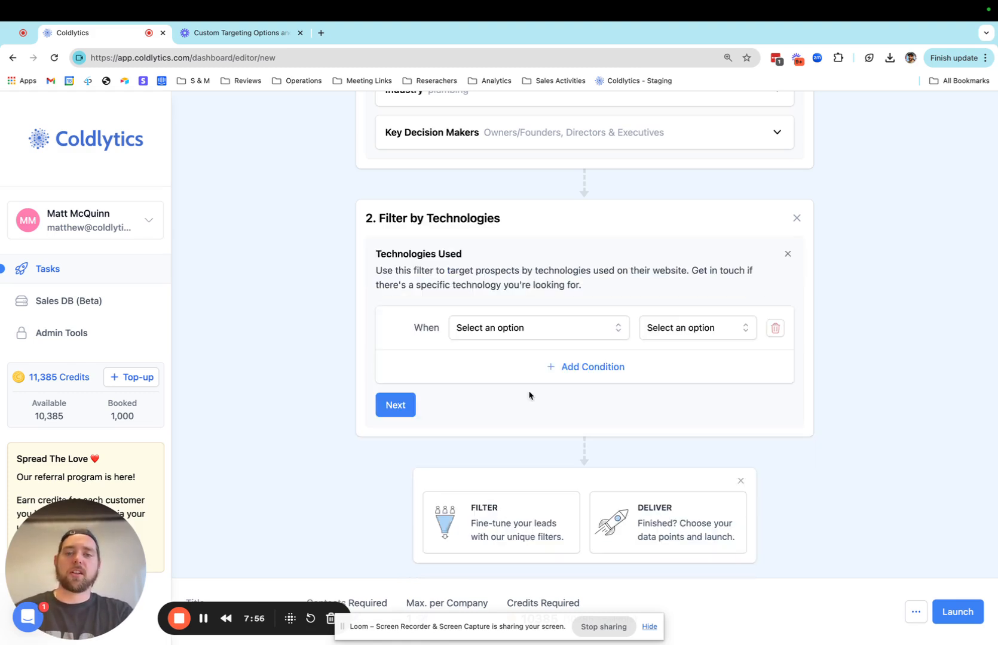
Set the technology condition to Any Ecommerce Technology with the status Detected.
{"action": "left_click", "coordinate": [583, 328]}
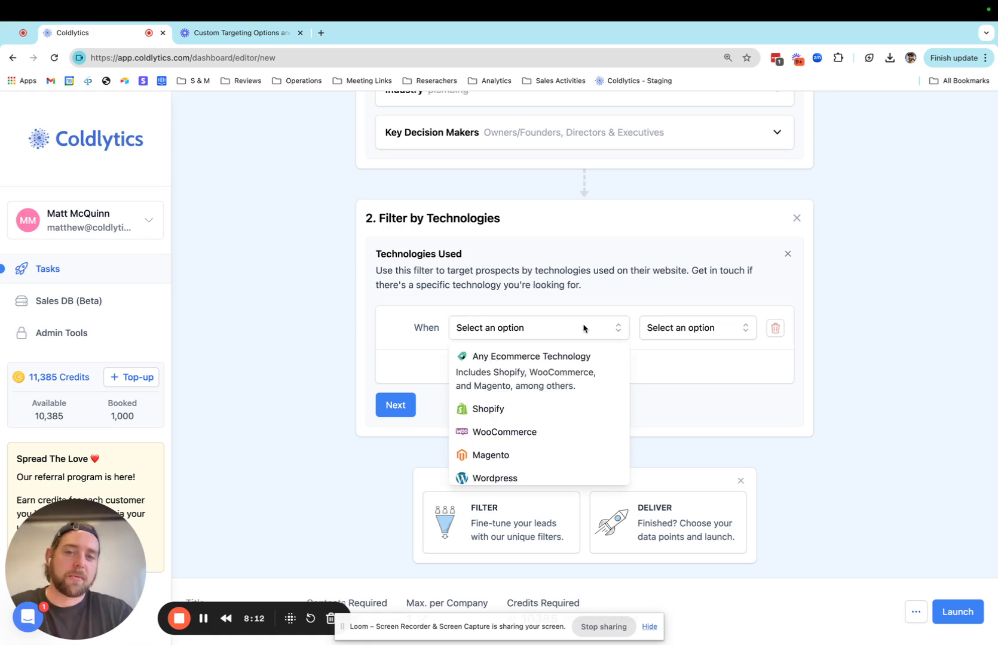
{"action": "scroll", "coordinate": [590, 408], "scroll_direction": "down", "scroll_amount": 1}
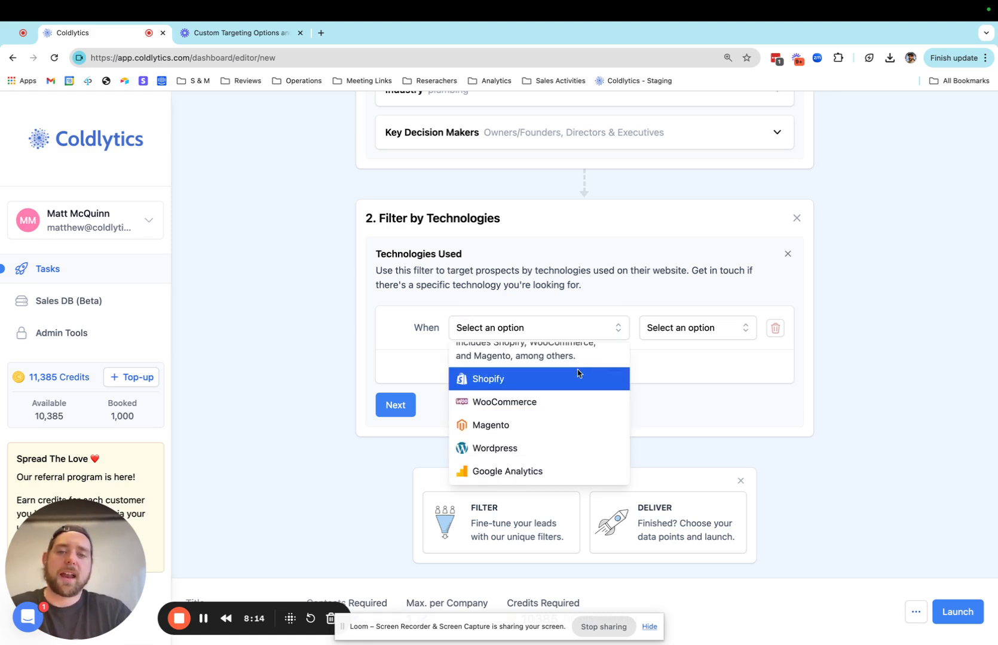
{"action": "scroll", "coordinate": [582, 373], "scroll_direction": "up", "scroll_amount": 1}
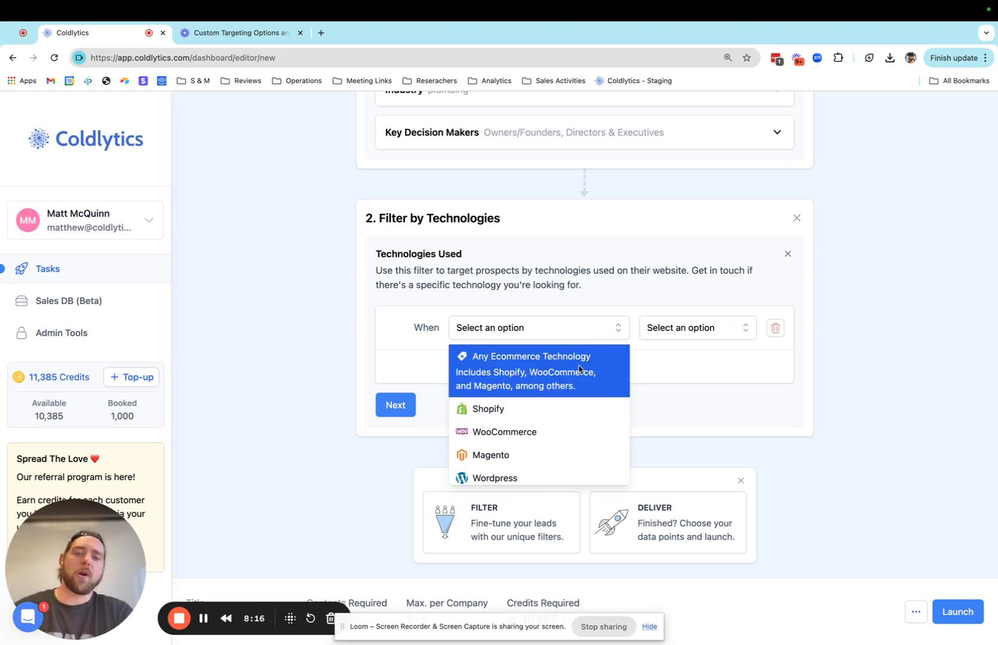
{"action": "scroll", "coordinate": [579, 368], "scroll_direction": "down", "scroll_amount": 1}
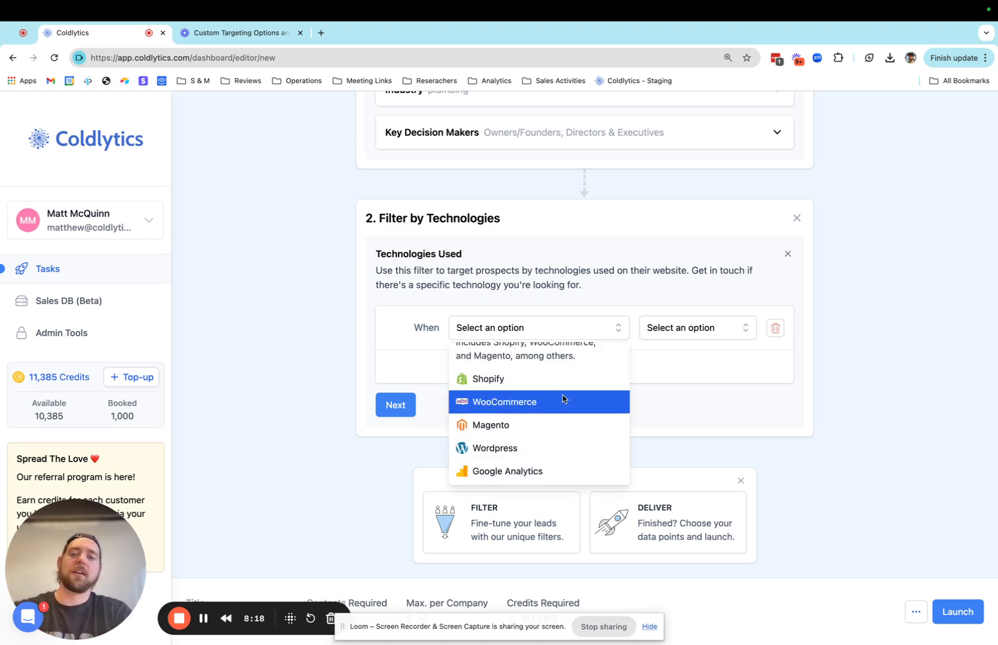
{"action": "scroll", "coordinate": [559, 389], "scroll_direction": "up", "scroll_amount": 1}
{"action": "left_click", "coordinate": [549, 366]}
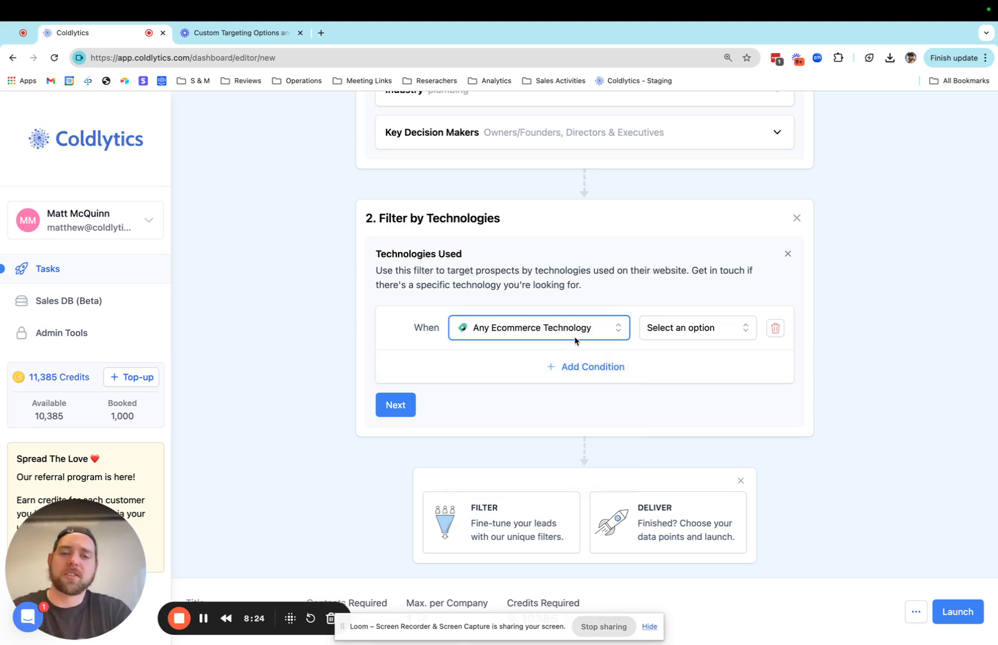
{"action": "left_click", "coordinate": [646, 334]}
{"action": "left_click", "coordinate": [654, 360]}
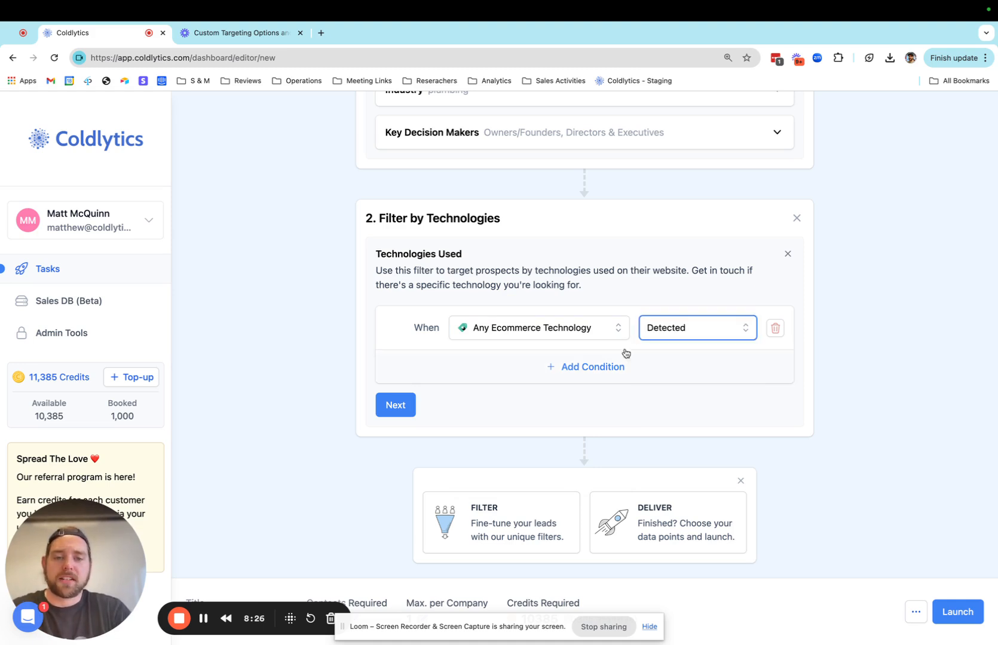
Change the Any Ecommerce Technology condition's status to Not Detected.
{"action": "left_click", "coordinate": [595, 330]}
{"action": "left_click", "coordinate": [674, 327]}
{"action": "left_click", "coordinate": [676, 379]}
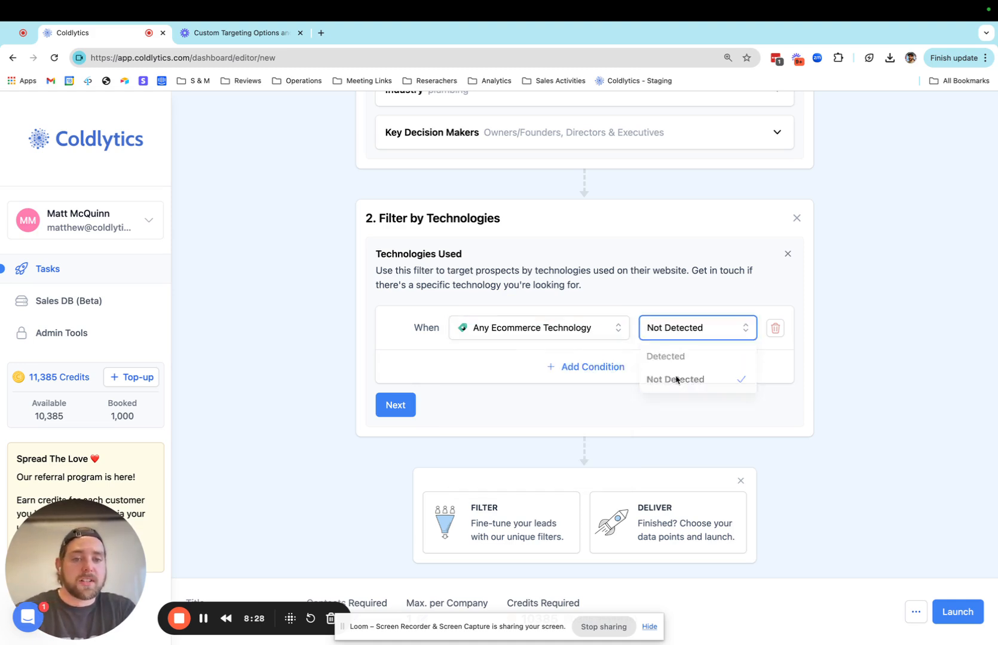
Set the technology condition to Google Analytics with the status Detected.
{"action": "left_click", "coordinate": [687, 334]}
{"action": "left_click", "coordinate": [684, 356]}
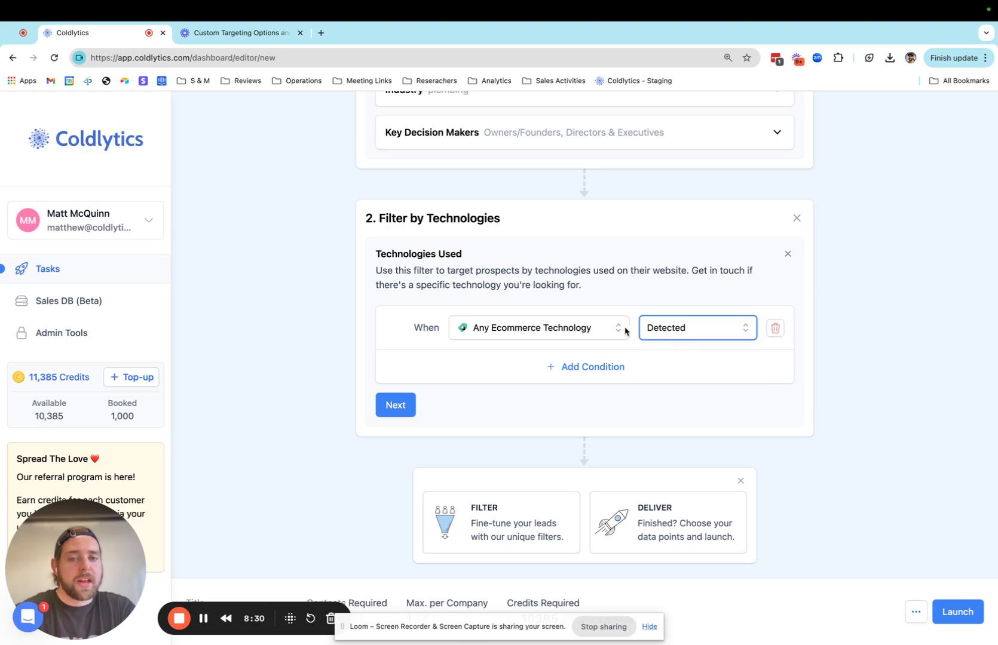
{"action": "left_click", "coordinate": [598, 326]}
{"action": "scroll", "coordinate": [551, 394], "scroll_direction": "down", "scroll_amount": 1}
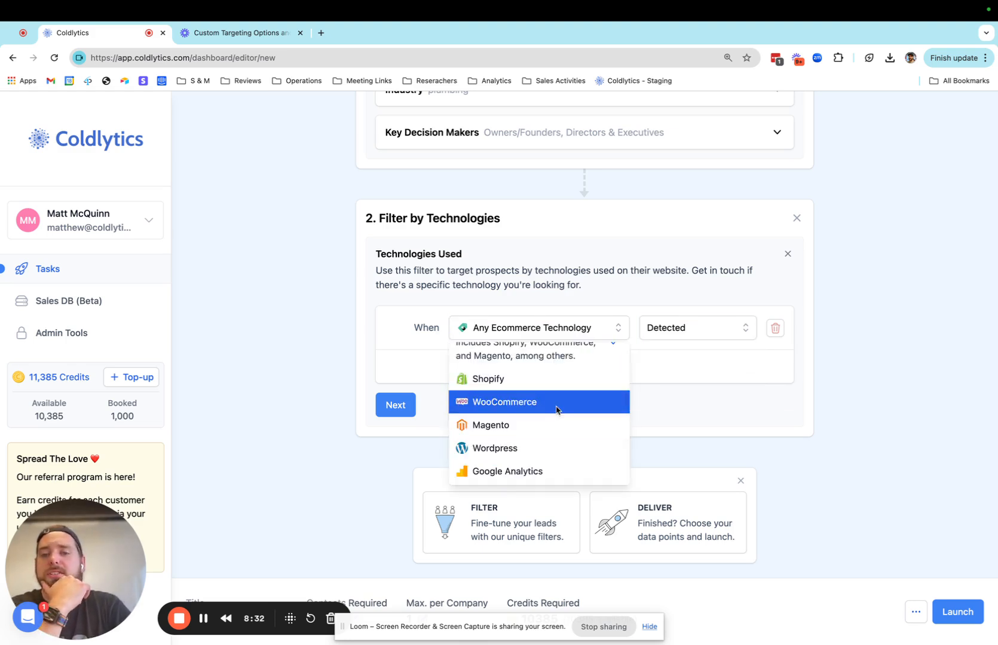
{"action": "left_click", "coordinate": [569, 469]}
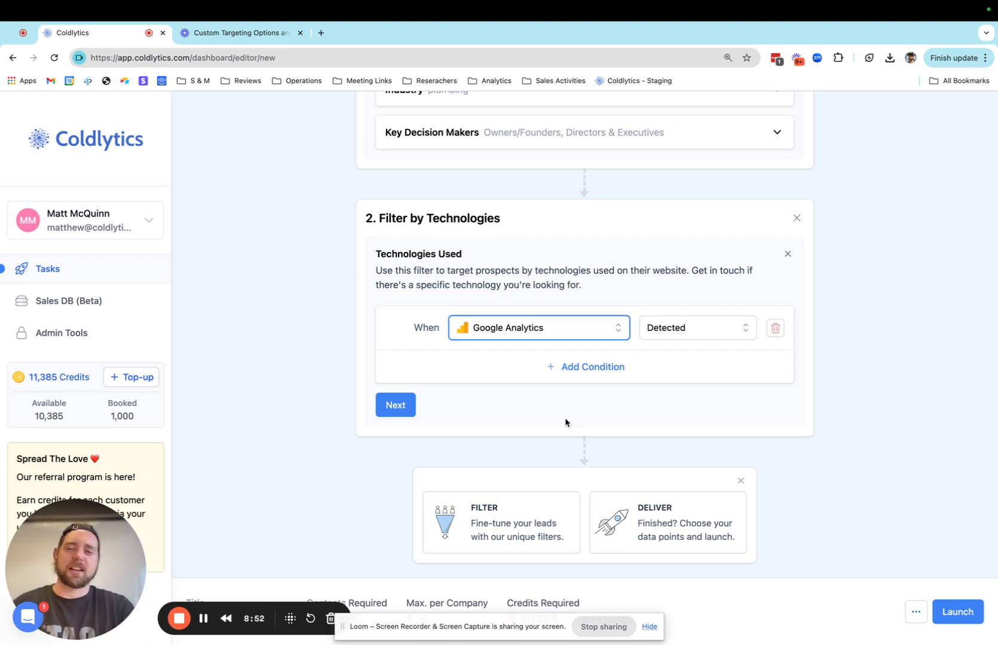
Replace the Technologies filter with the Page Speed filter from the technographic filters and look through its minimum load speed options.
{"action": "left_click", "coordinate": [787, 255]}
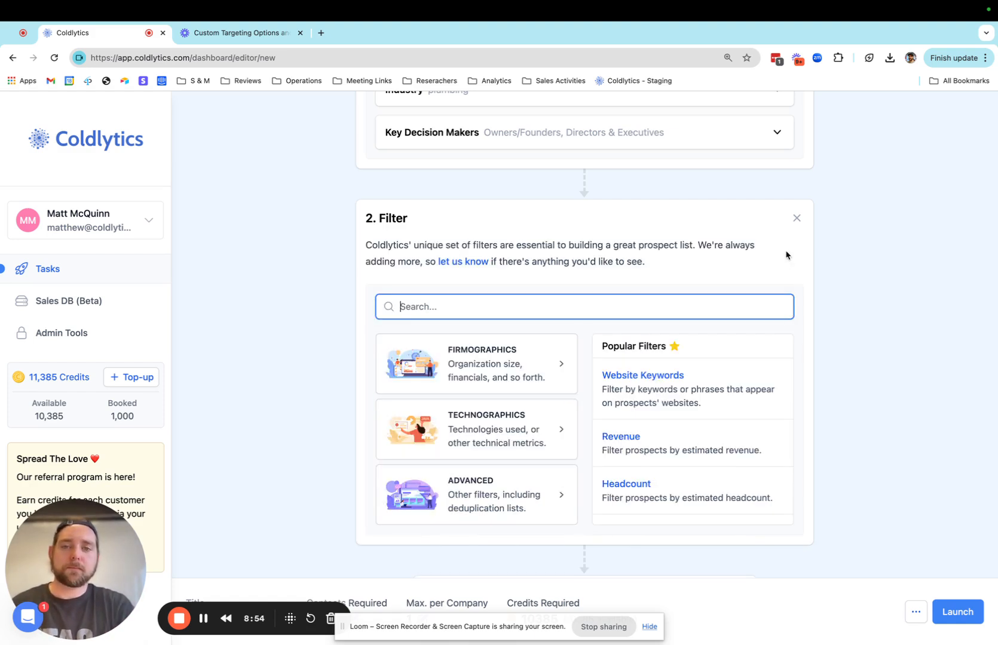
{"action": "left_click", "coordinate": [516, 428]}
{"action": "scroll", "coordinate": [513, 426], "scroll_direction": "down", "scroll_amount": 1}
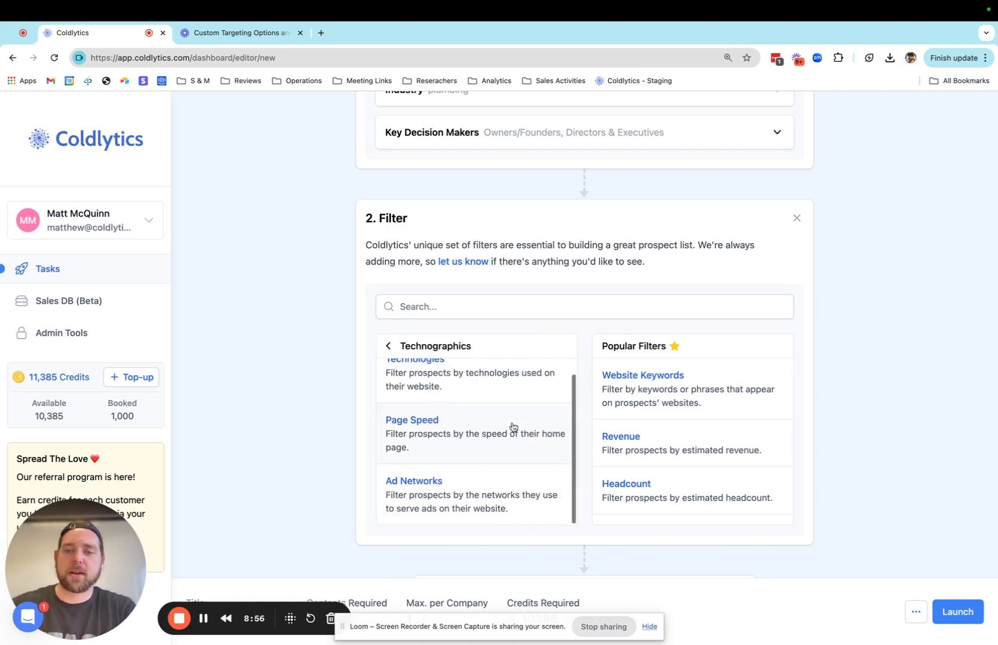
{"action": "left_click", "coordinate": [512, 426]}
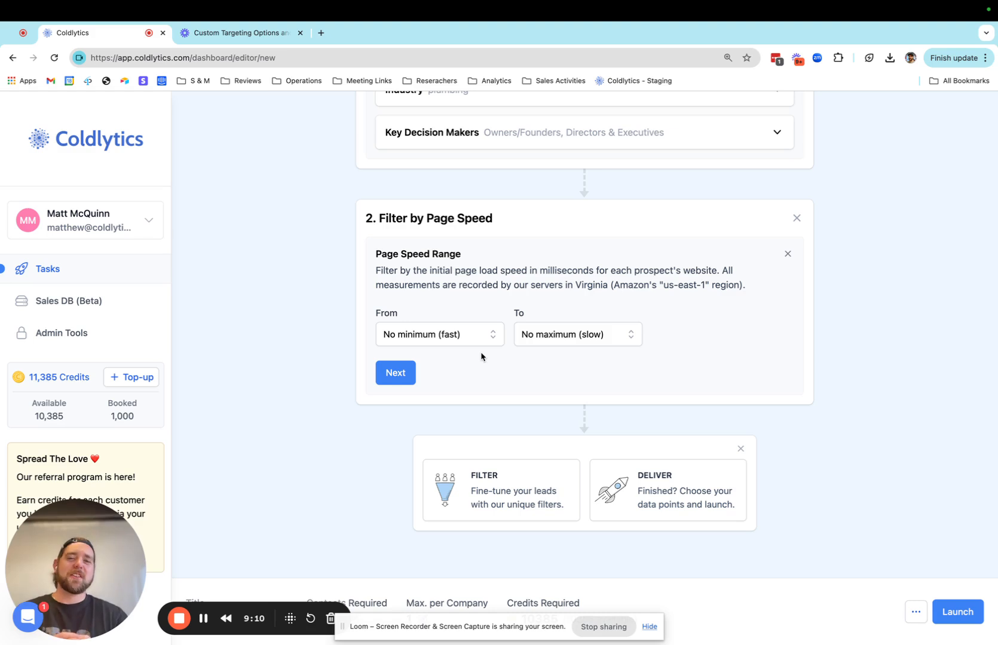
{"action": "left_click", "coordinate": [487, 334]}
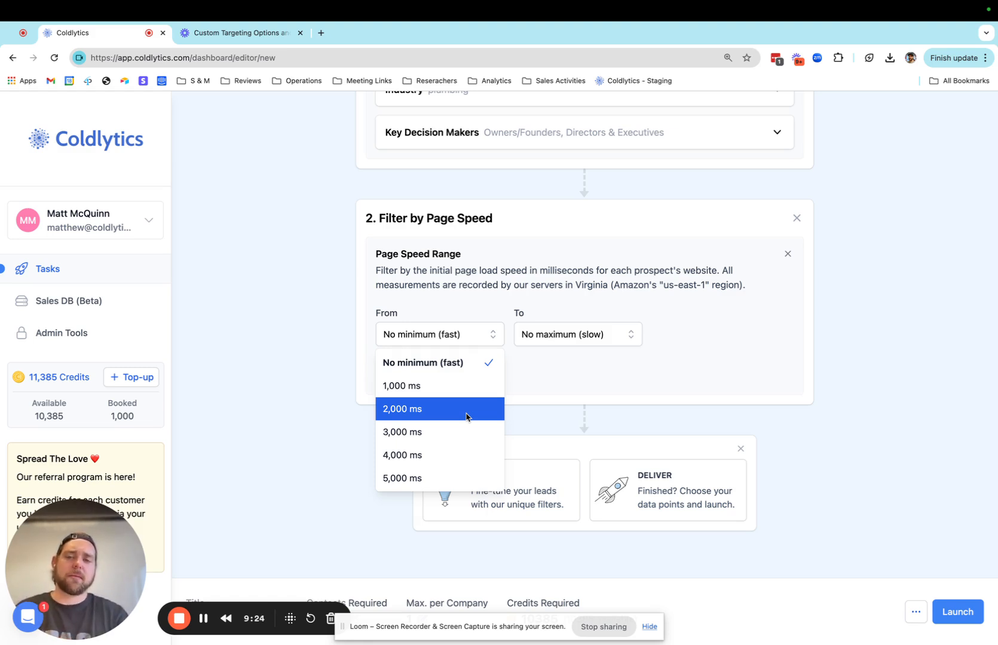
{"action": "scroll", "coordinate": [466, 416], "scroll_direction": "down", "scroll_amount": 3}
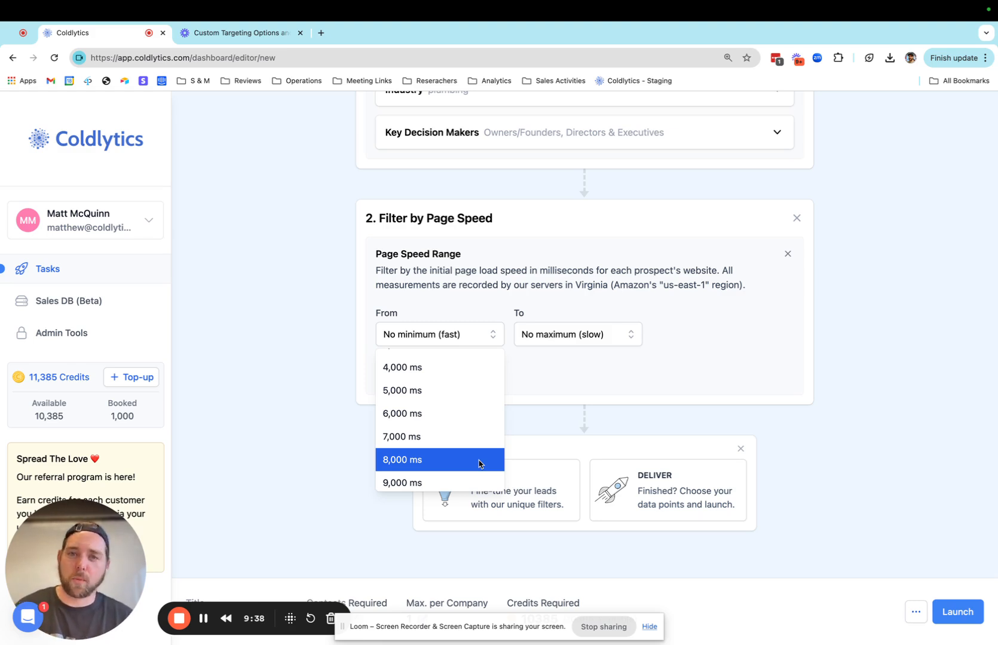
Replace the Page Speed filter with the Ad Networks filter from the technographic filters and look through the available ad networks.
{"action": "left_click", "coordinate": [788, 254]}
{"action": "left_click", "coordinate": [506, 411]}
{"action": "scroll", "coordinate": [504, 413], "scroll_direction": "down", "scroll_amount": 1}
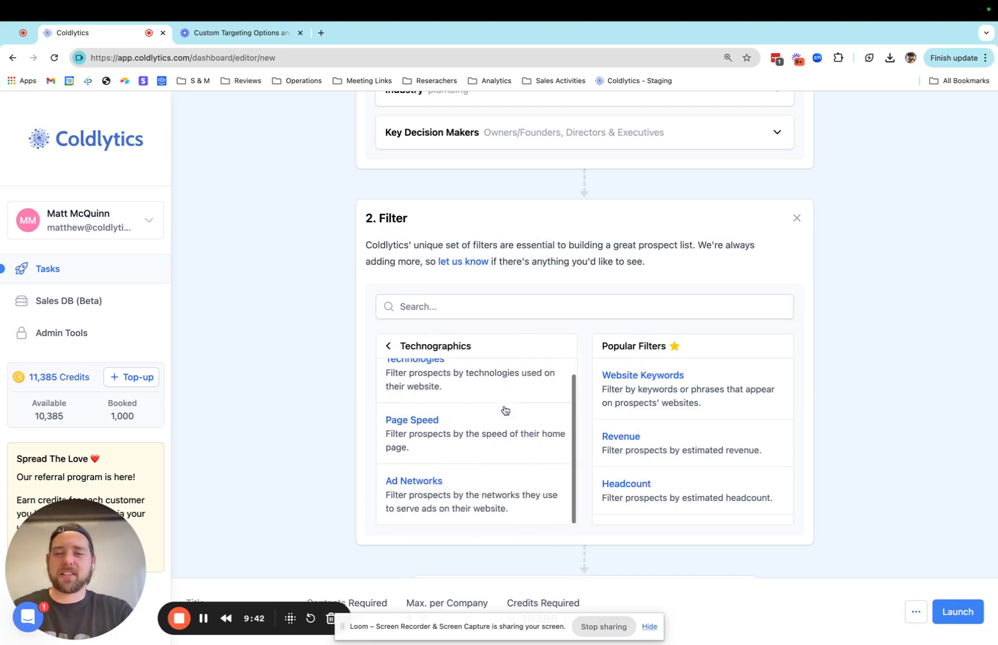
{"action": "left_click", "coordinate": [488, 487]}
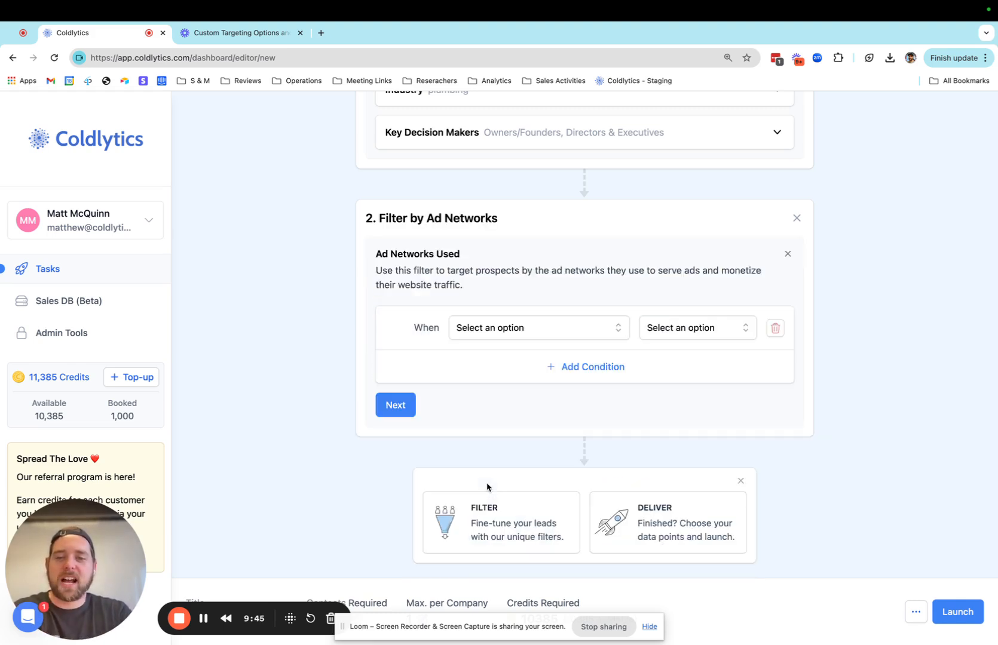
{"action": "left_click", "coordinate": [541, 336]}
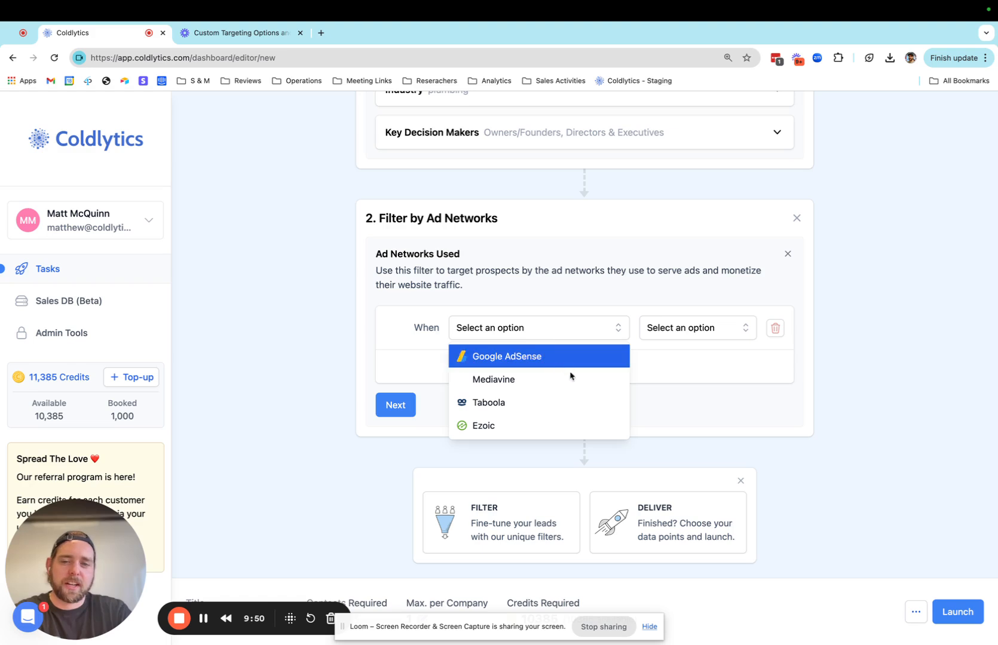
{"action": "scroll", "coordinate": [592, 399], "scroll_direction": "down", "scroll_amount": 1}
{"action": "scroll", "coordinate": [592, 399], "scroll_direction": "down", "scroll_amount": 1}
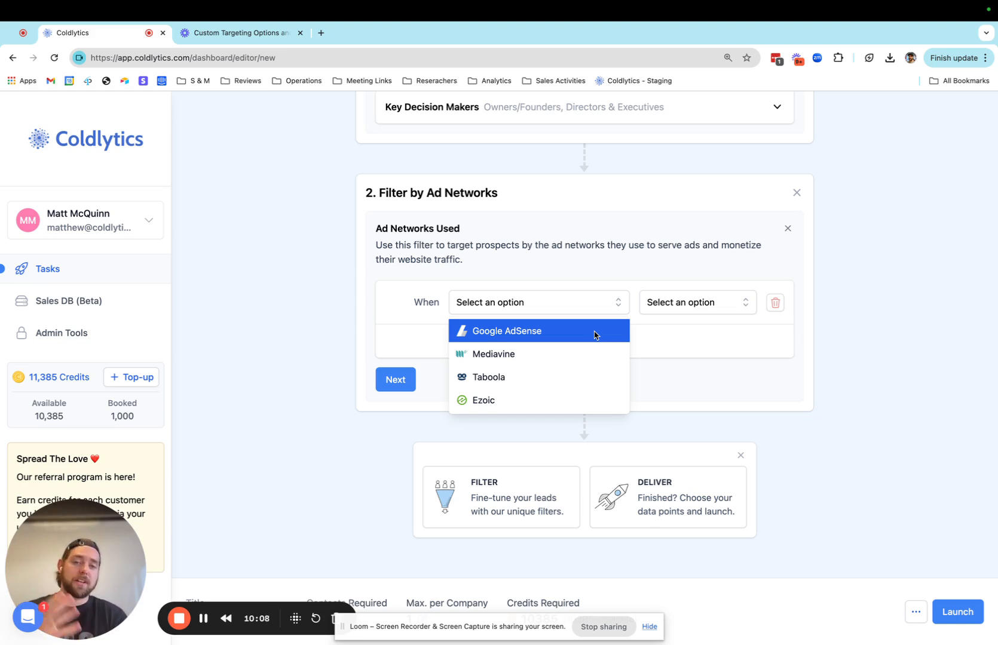
Replace the Ad Networks filter with the Suppression List filter from the advanced filters.
{"action": "left_click", "coordinate": [793, 235]}
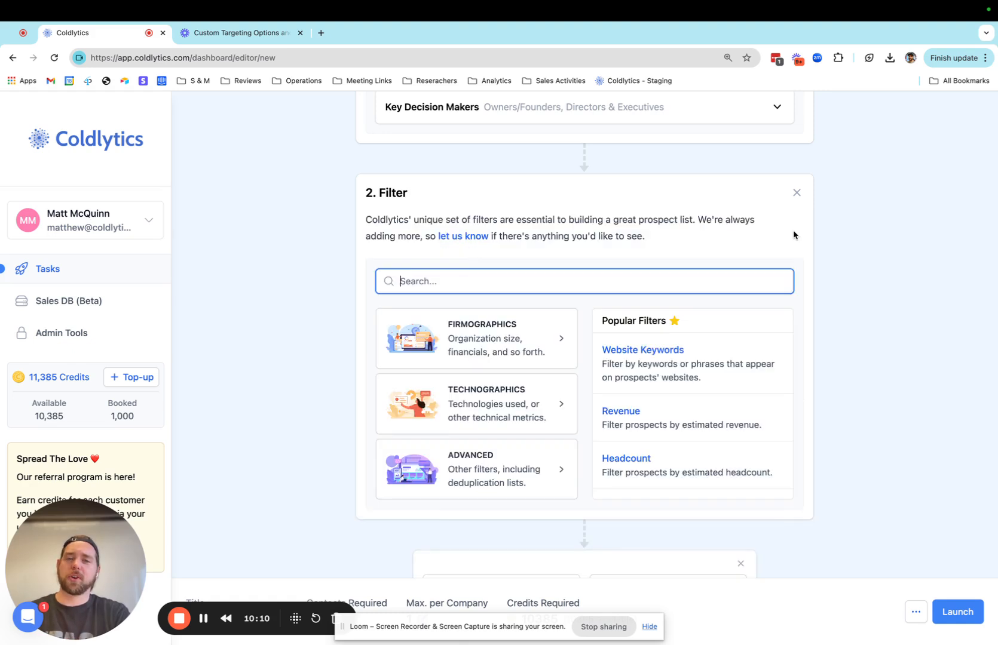
{"action": "left_click", "coordinate": [465, 460]}
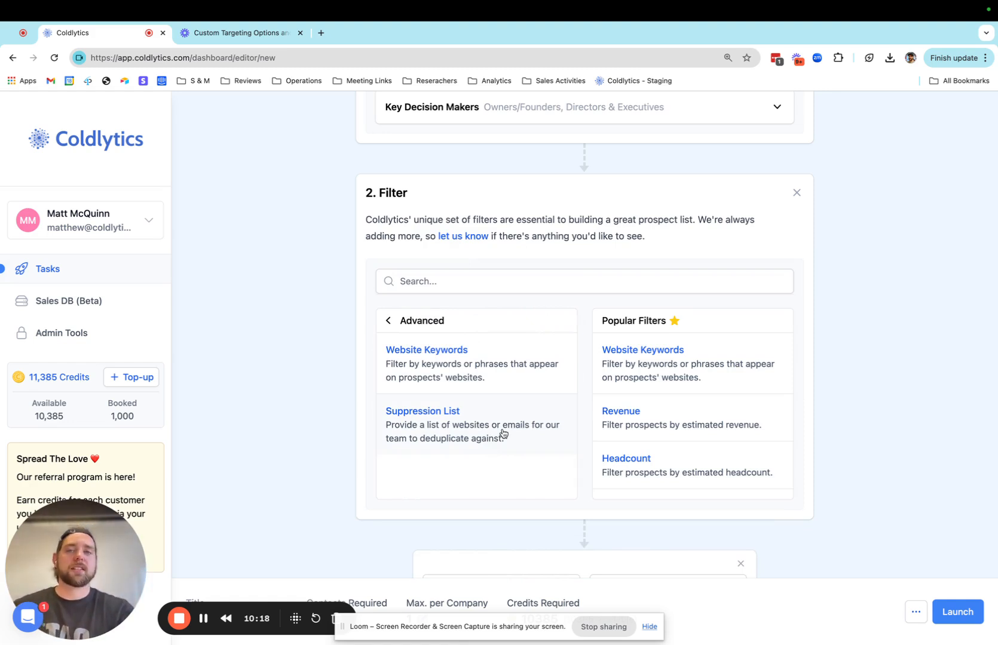
{"action": "left_click", "coordinate": [540, 433]}
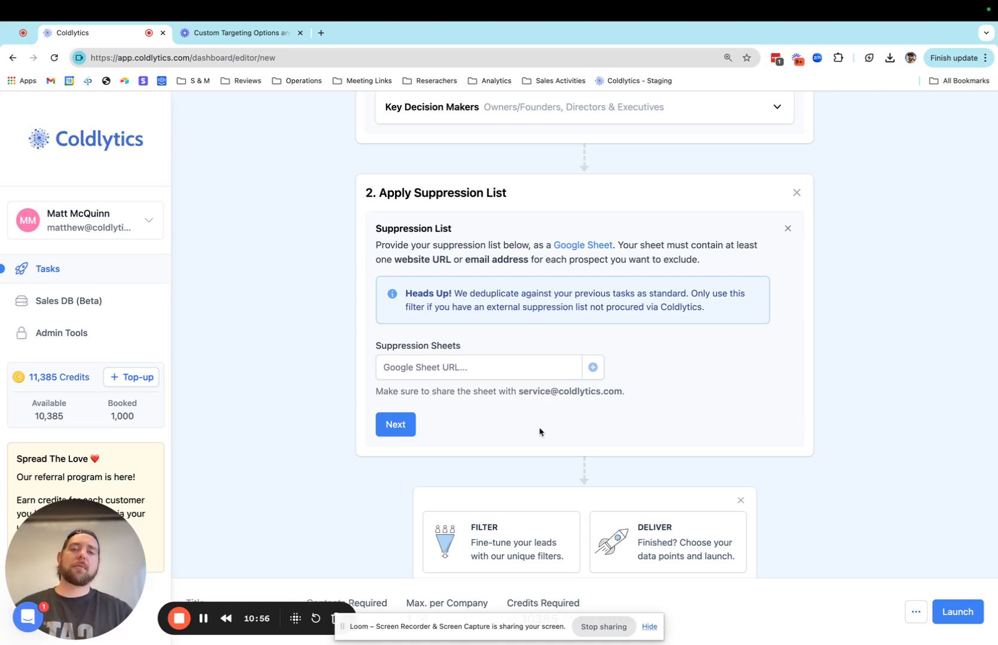
Remove the Suppression List filter and delete the whole filter stage from the task.
{"action": "left_click", "coordinate": [788, 230]}
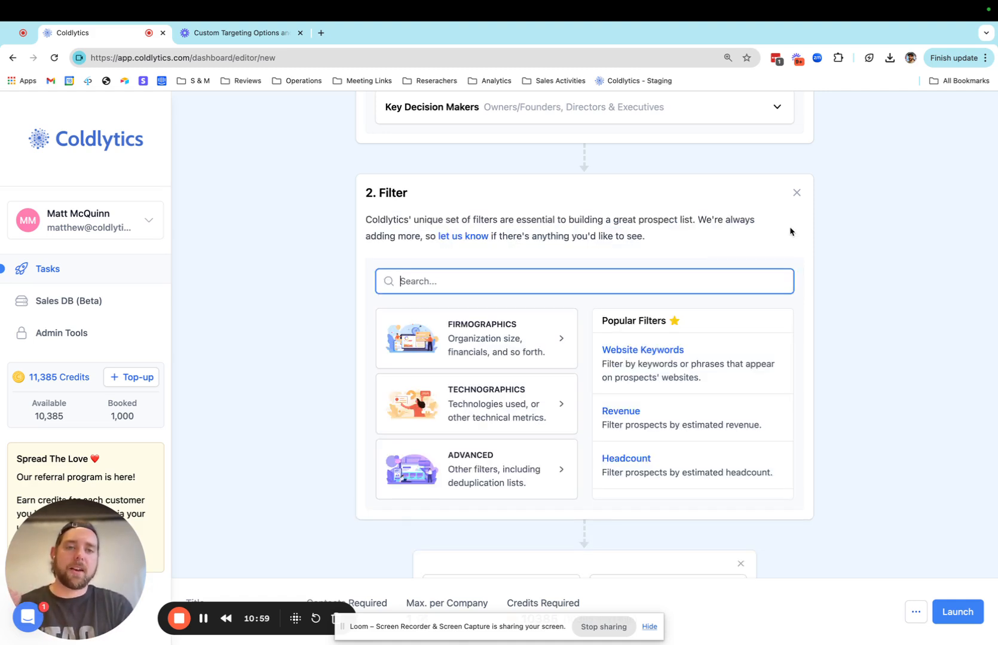
{"action": "left_click", "coordinate": [797, 193]}
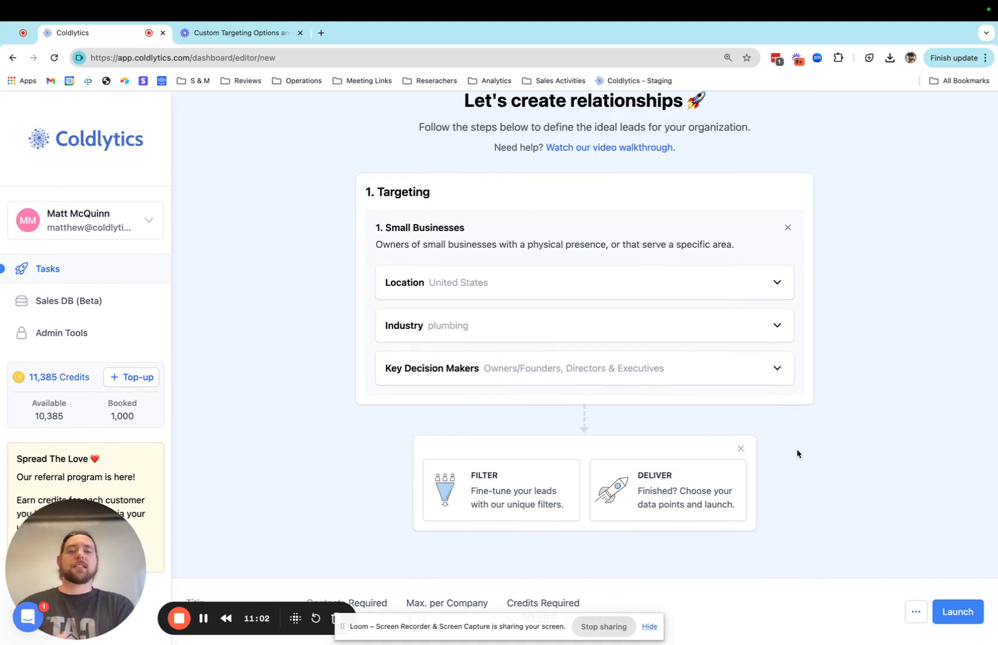